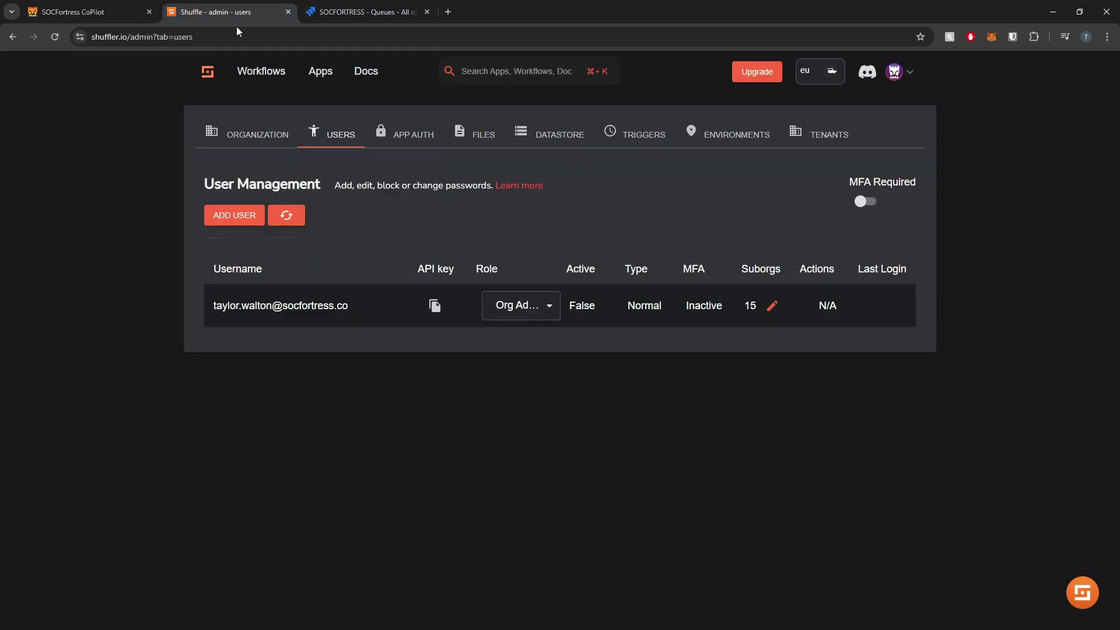
- Show Shuffle's workflows list with the JIRA TICKET workflow beside the integration notes
{"action": "left_click", "coordinate": [261, 71]}
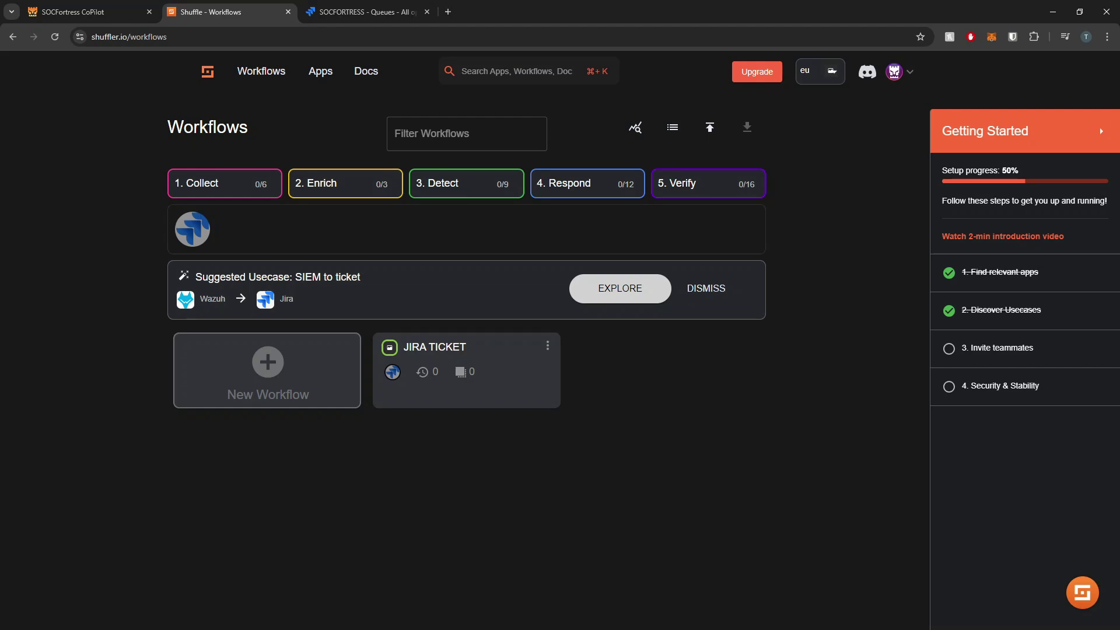
{"action": "key", "text": "alt+Tab"}
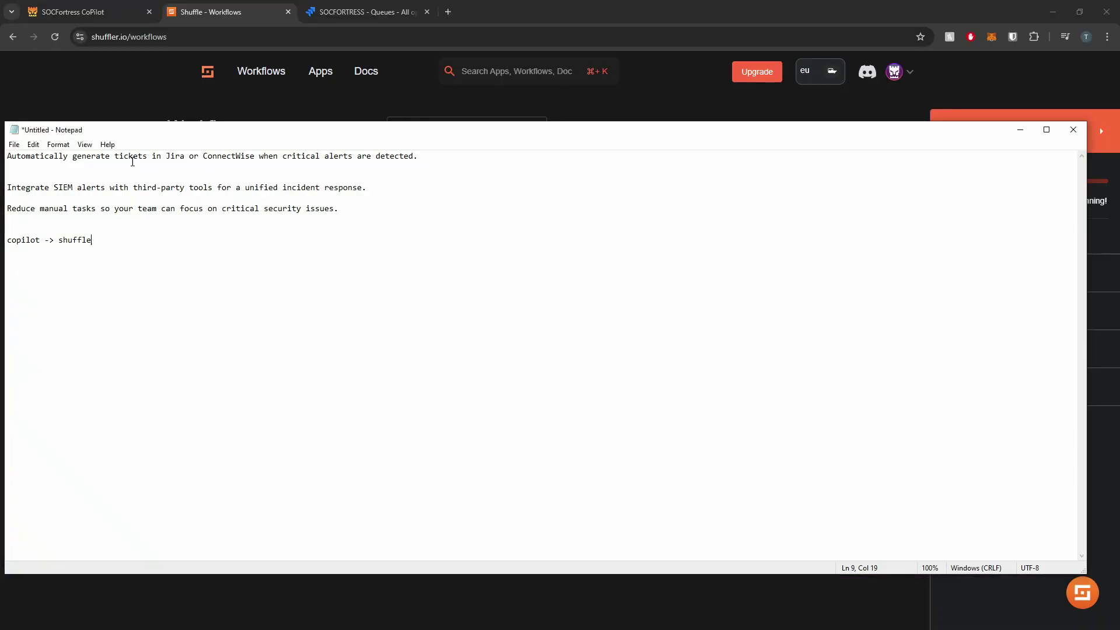
- Highlight the Jira ticket, SIEM alert and manual-task notes, then minimise Notepad
{"action": "left_click_drag", "start_coordinate": [418, 156], "coordinate": [165, 156]}
{"action": "left_click_drag", "start_coordinate": [86, 188], "coordinate": [236, 187]}
{"action": "left_click", "coordinate": [236, 188]}
{"action": "left_click_drag", "start_coordinate": [31, 210], "coordinate": [189, 214]}
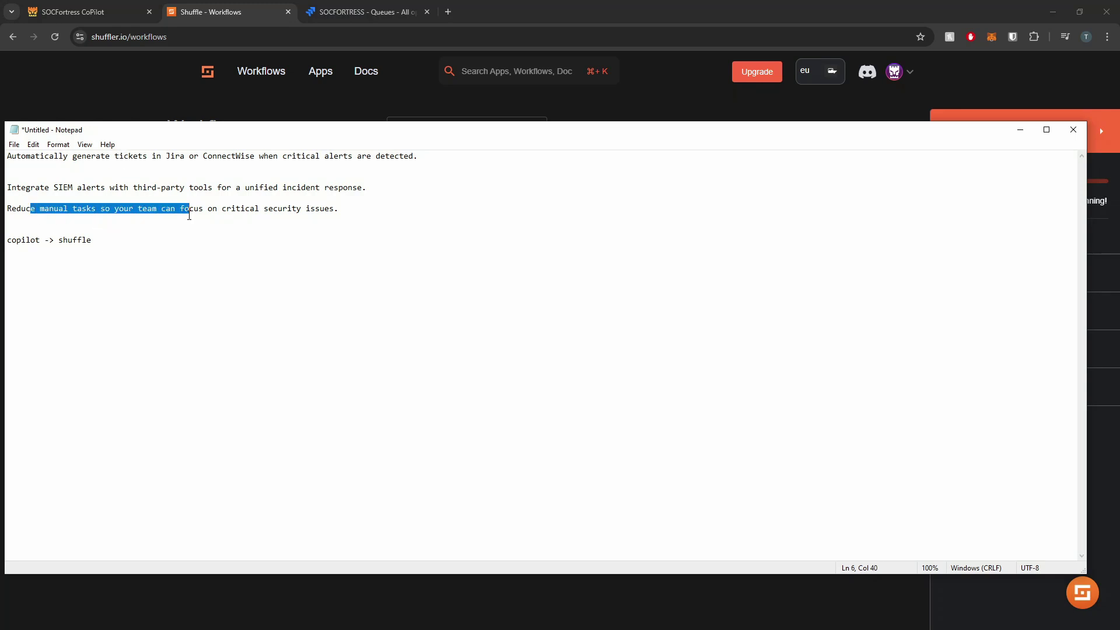
{"action": "left_click", "coordinate": [1019, 129]}
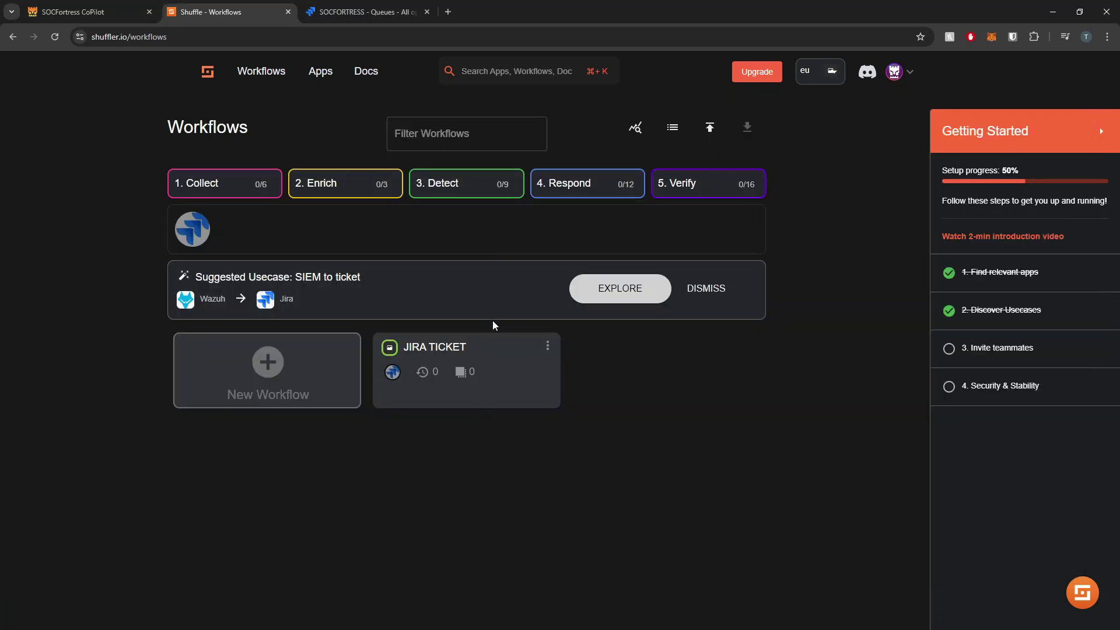
- Open the JIRA TICKET workflow and copy its workflow ID from the address bar
{"action": "mouse_move", "coordinate": [442, 352]}
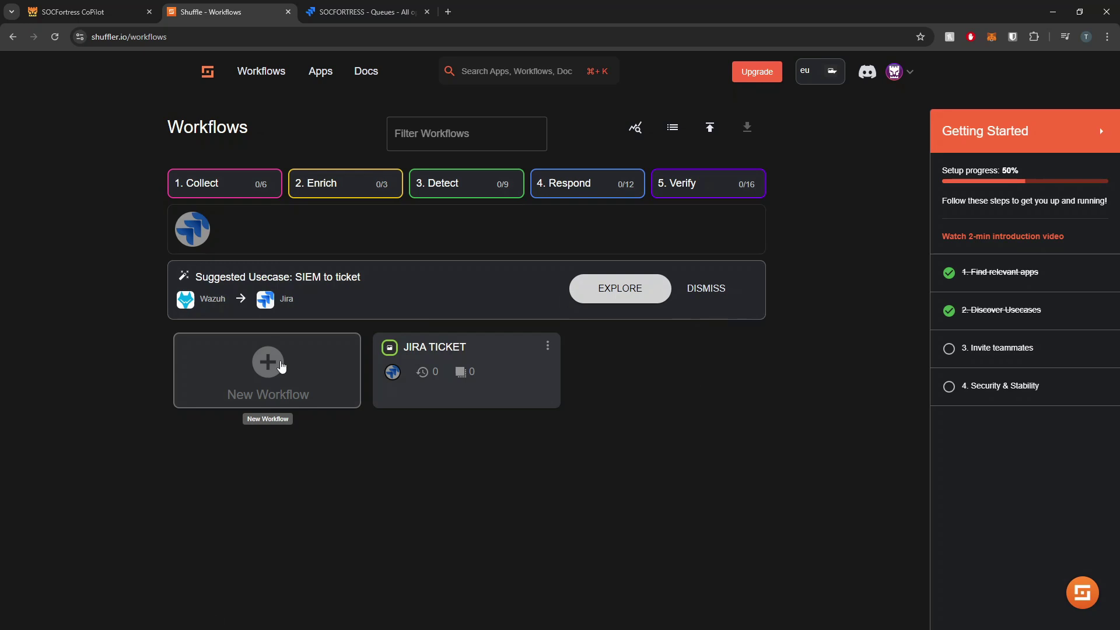
{"action": "left_click", "coordinate": [437, 350]}
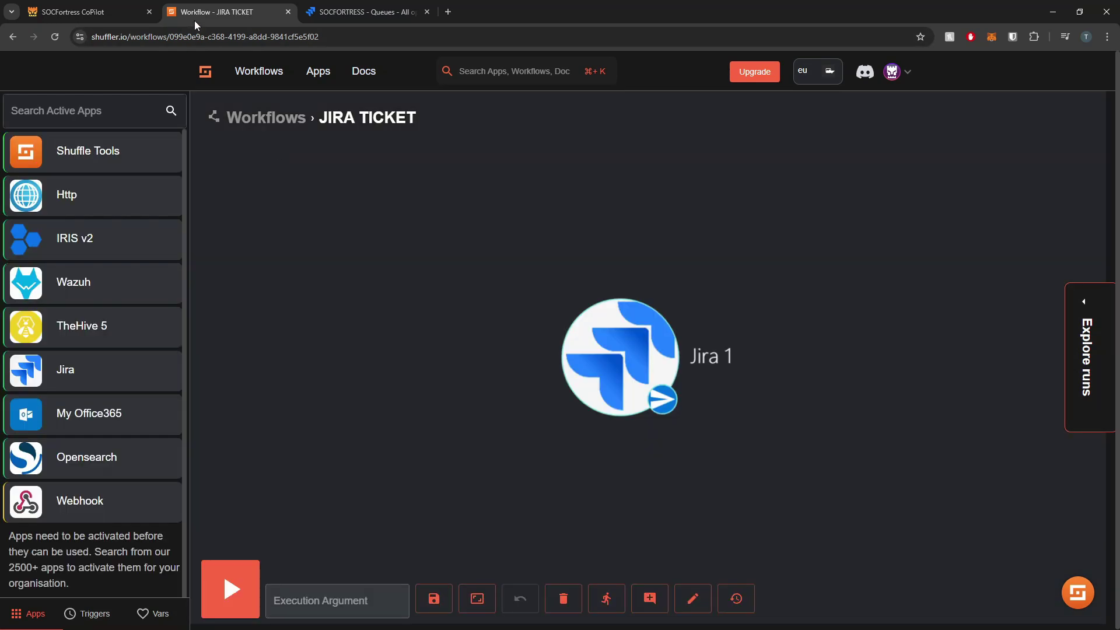
{"action": "left_click_drag", "start_coordinate": [169, 37], "coordinate": [392, 41]}
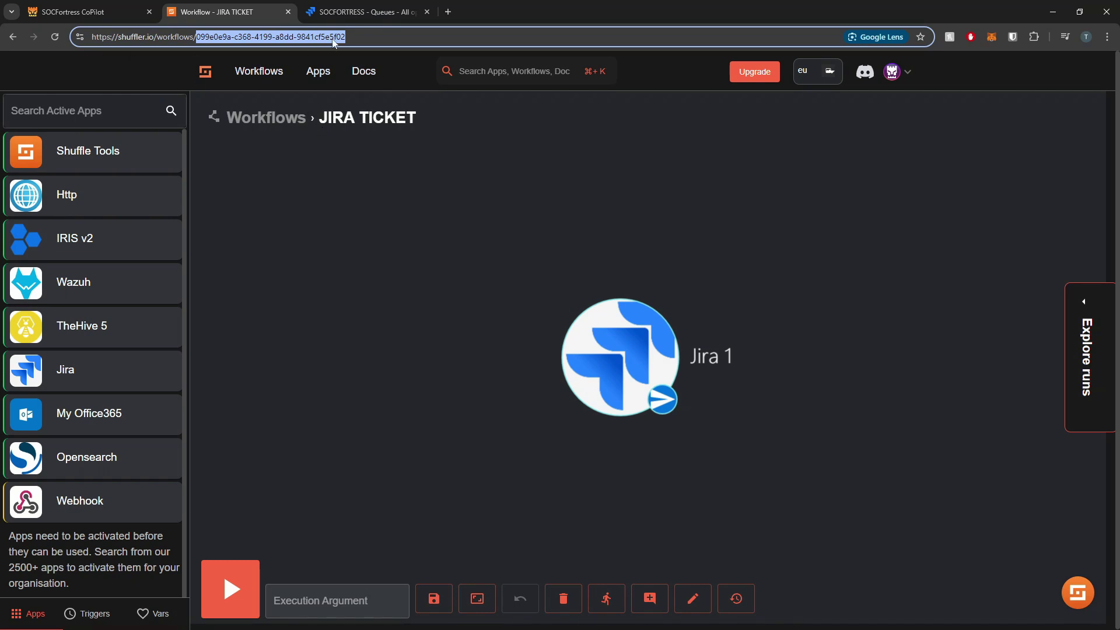
{"action": "left_click", "coordinate": [352, 38]}
{"action": "left_click_drag", "start_coordinate": [363, 36], "coordinate": [196, 37]}
{"action": "key", "text": "ctrl+c"}
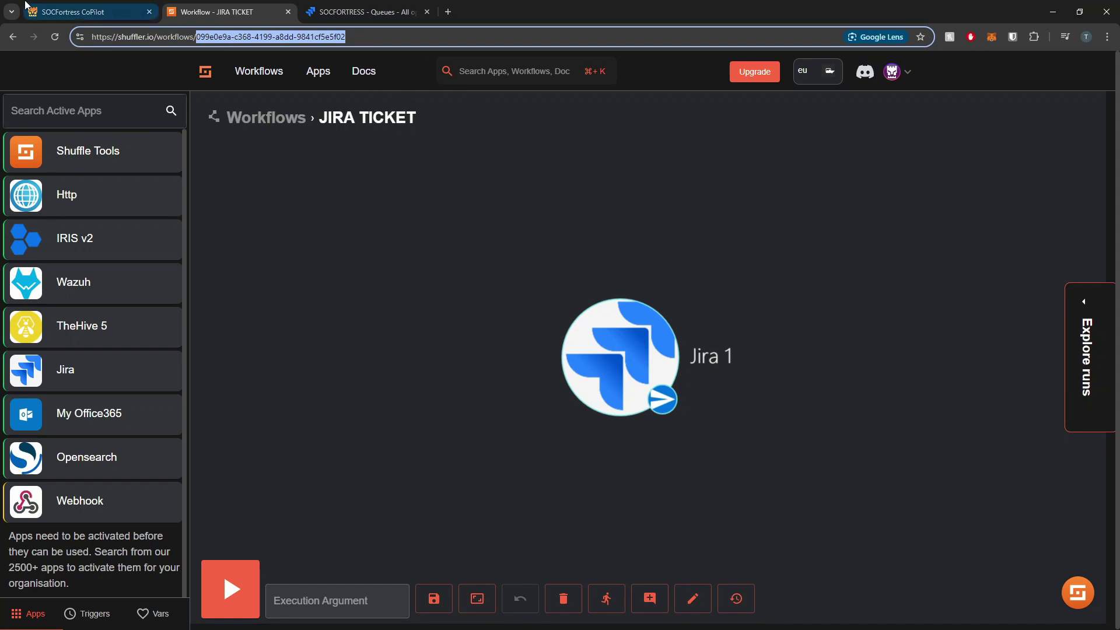
{"action": "left_click", "coordinate": [70, 12]}
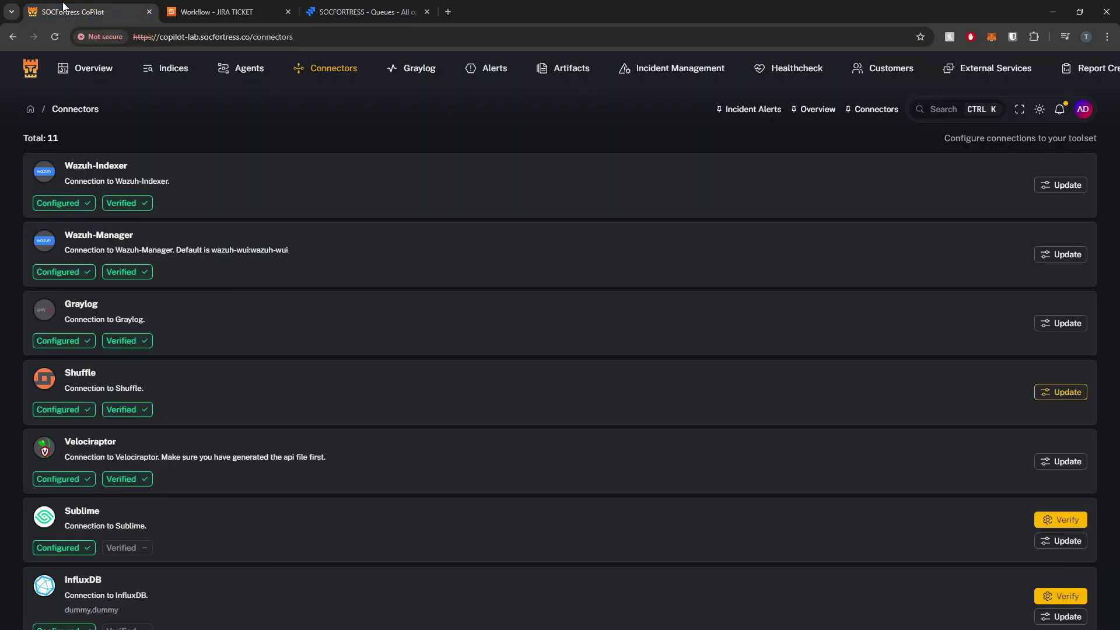
- Open the LAB customer's details from CoPilot's Customers page
{"action": "left_click", "coordinate": [877, 77]}
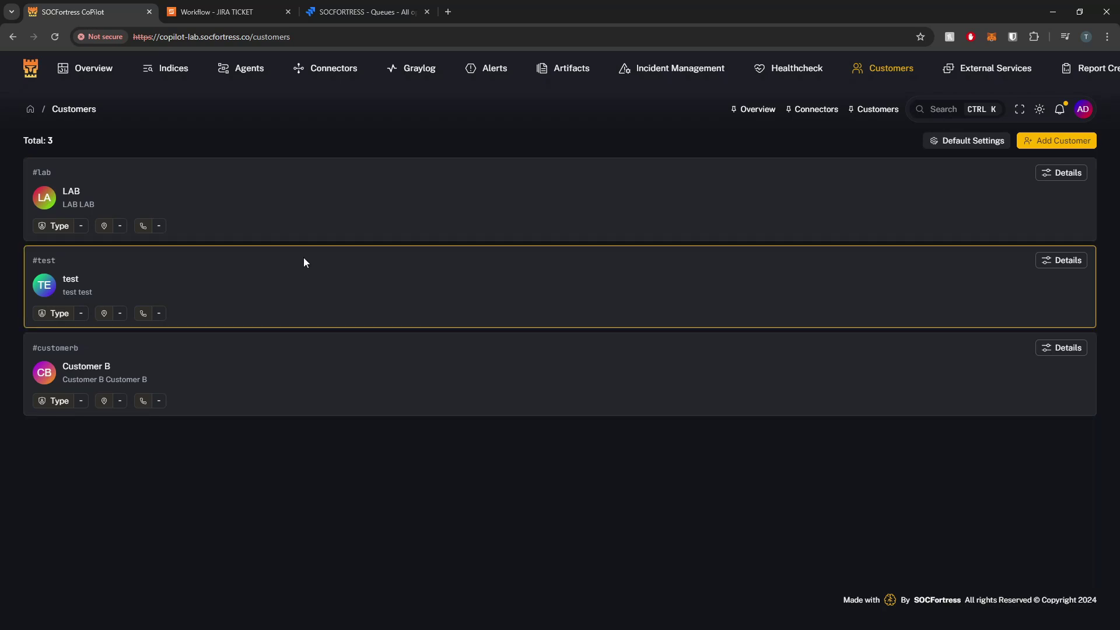
{"action": "left_click", "coordinate": [193, 9]}
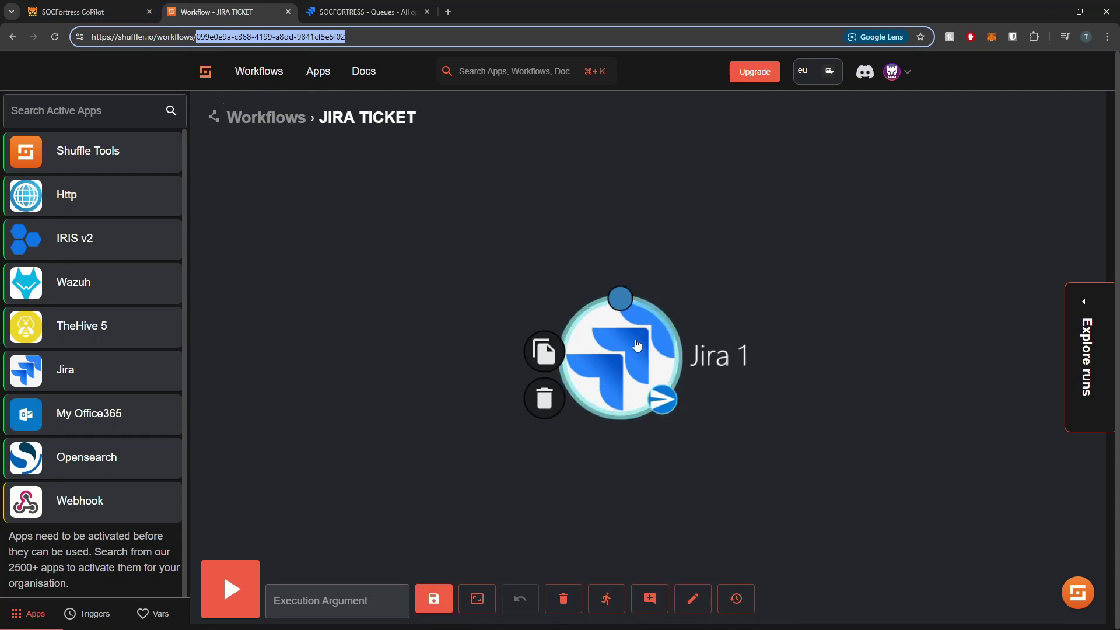
{"action": "left_click", "coordinate": [86, 10]}
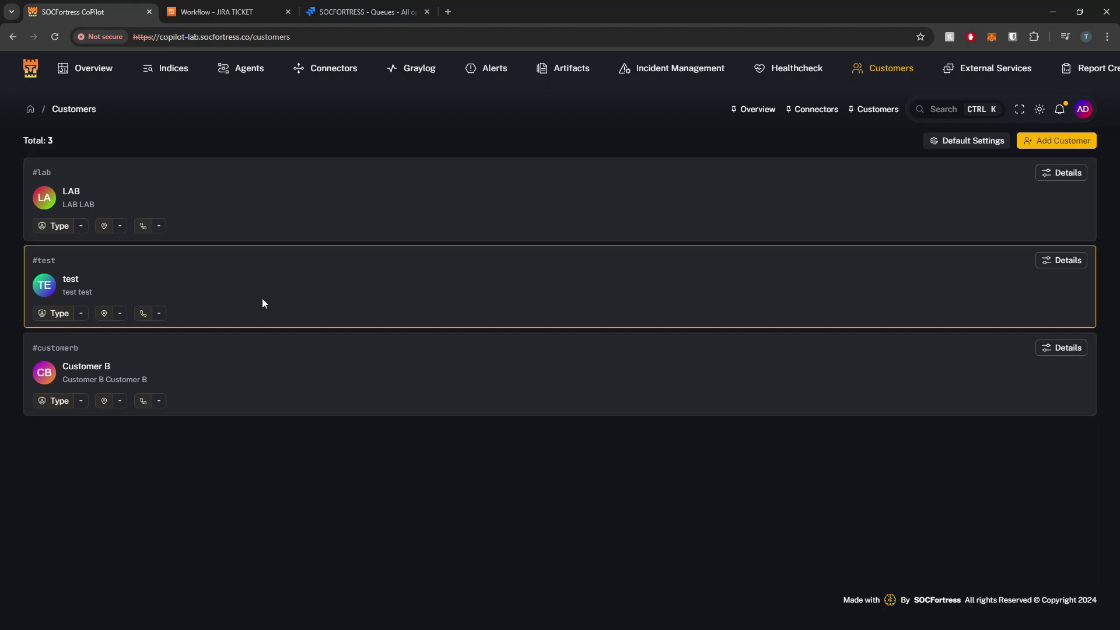
{"action": "left_click", "coordinate": [213, 7]}
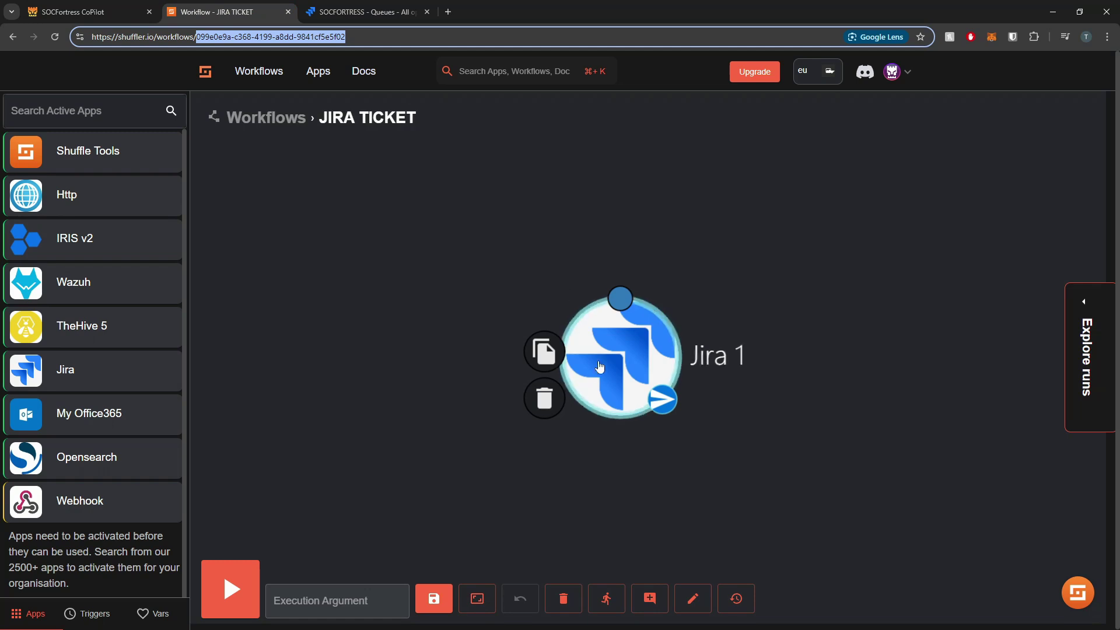
{"action": "left_click", "coordinate": [91, 7]}
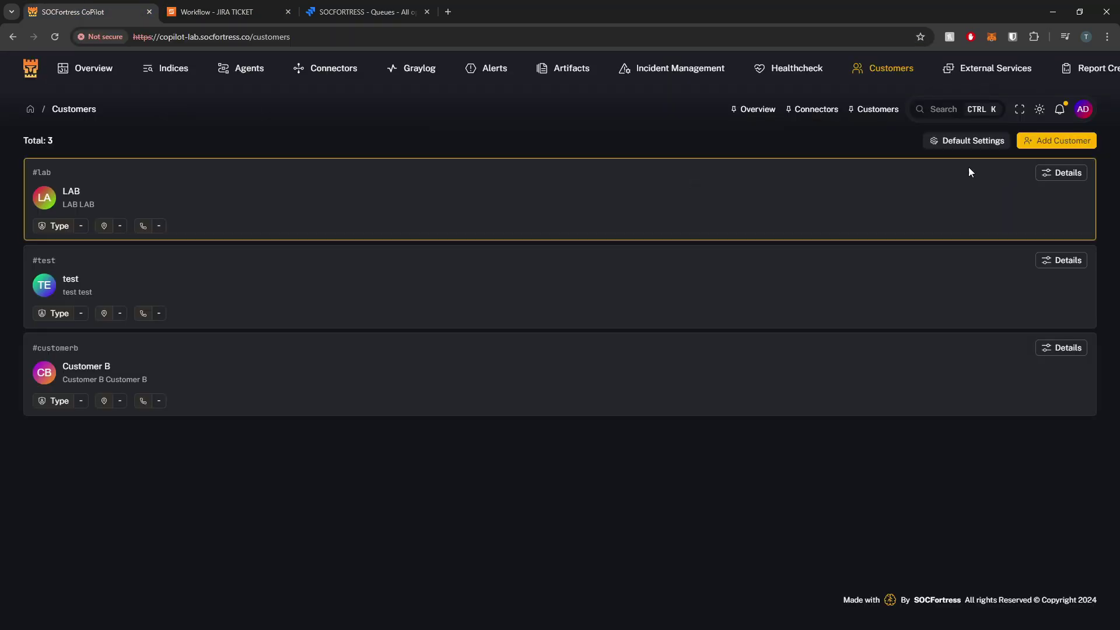
{"action": "left_click", "coordinate": [1061, 173]}
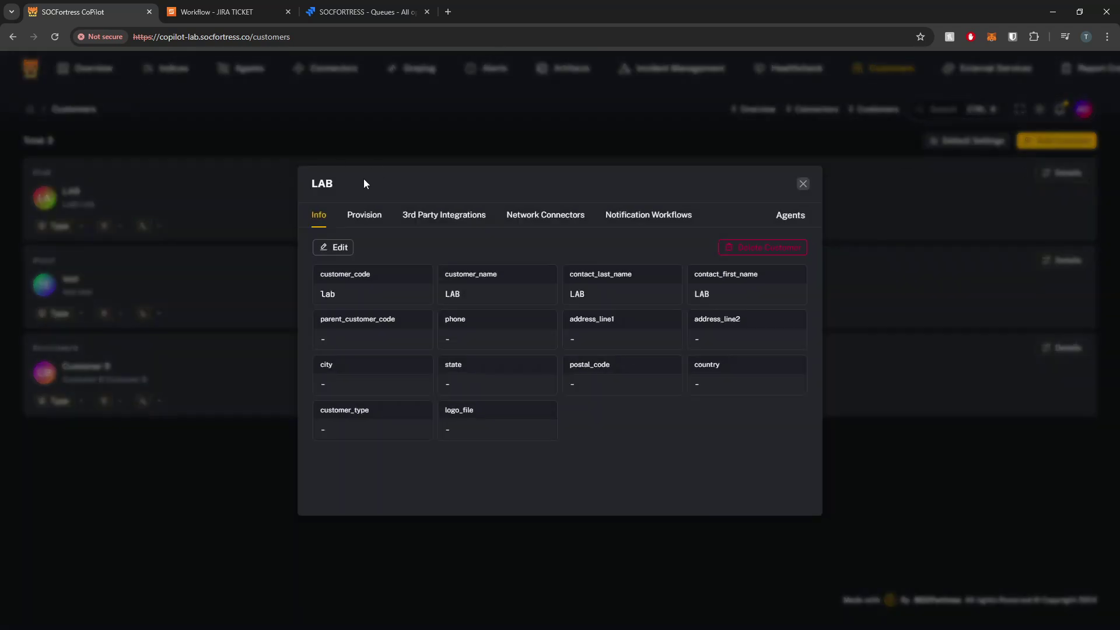
- Start an enabled LAB notification workflow and paste the JIRA TICKET workflow ID
{"action": "left_click", "coordinate": [651, 221]}
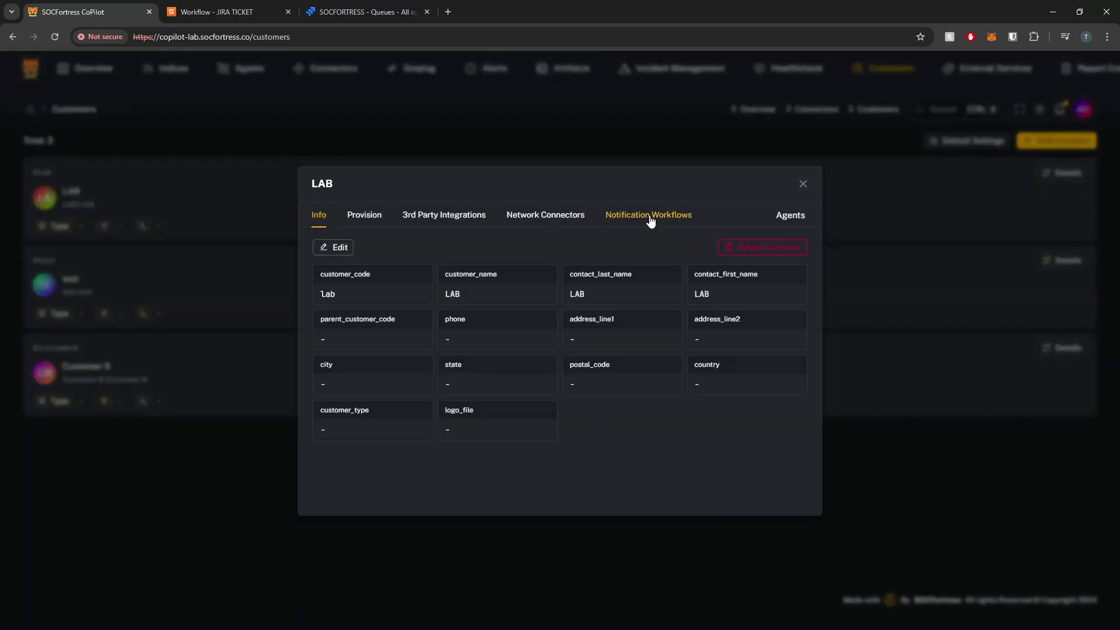
{"action": "left_click", "coordinate": [572, 314]}
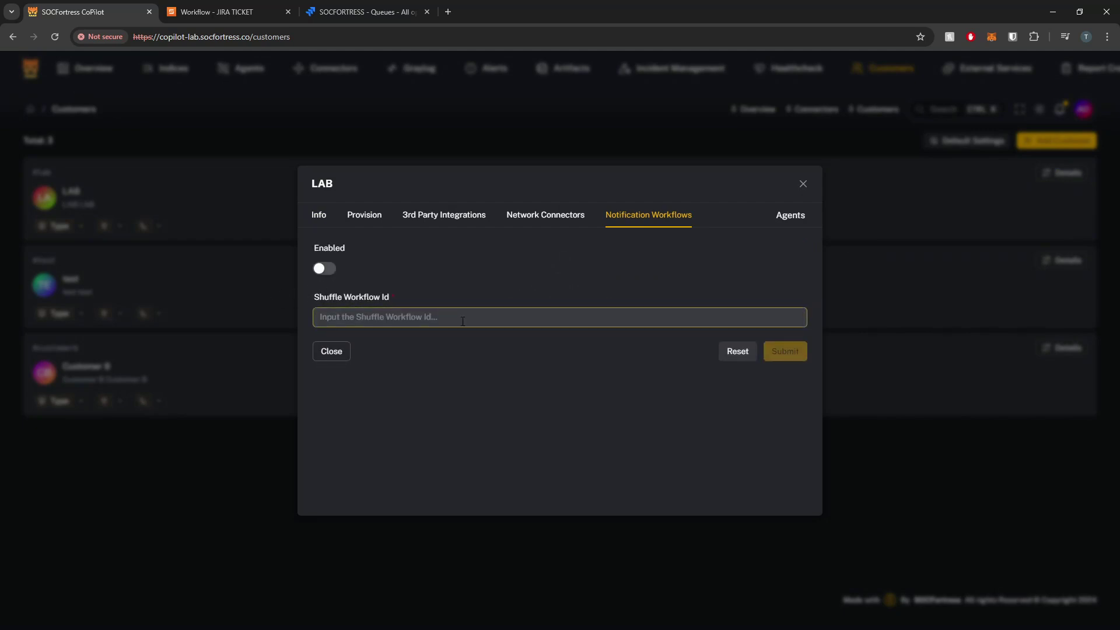
{"action": "left_click", "coordinate": [462, 321]}
{"action": "left_click", "coordinate": [325, 268]}
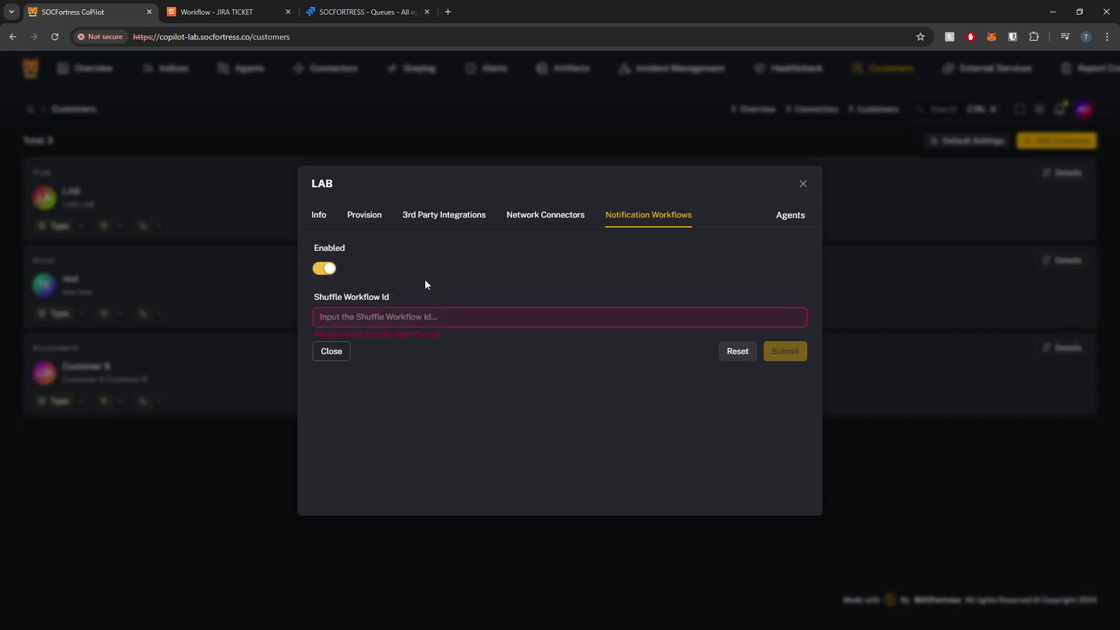
{"action": "key", "text": "ctrl+v"}
- Recopy the full workflow ID, submit the notification workflow, and check the saved ID
{"action": "left_click", "coordinate": [243, 5]}
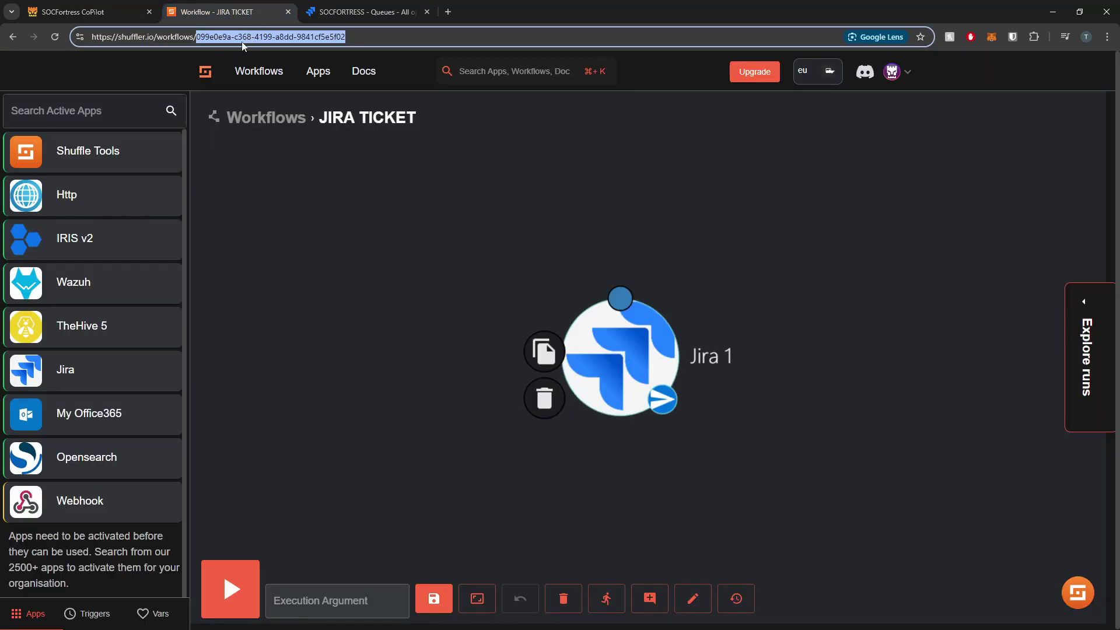
{"action": "left_click", "coordinate": [255, 37]}
{"action": "left_click_drag", "start_coordinate": [195, 36], "coordinate": [220, 39]}
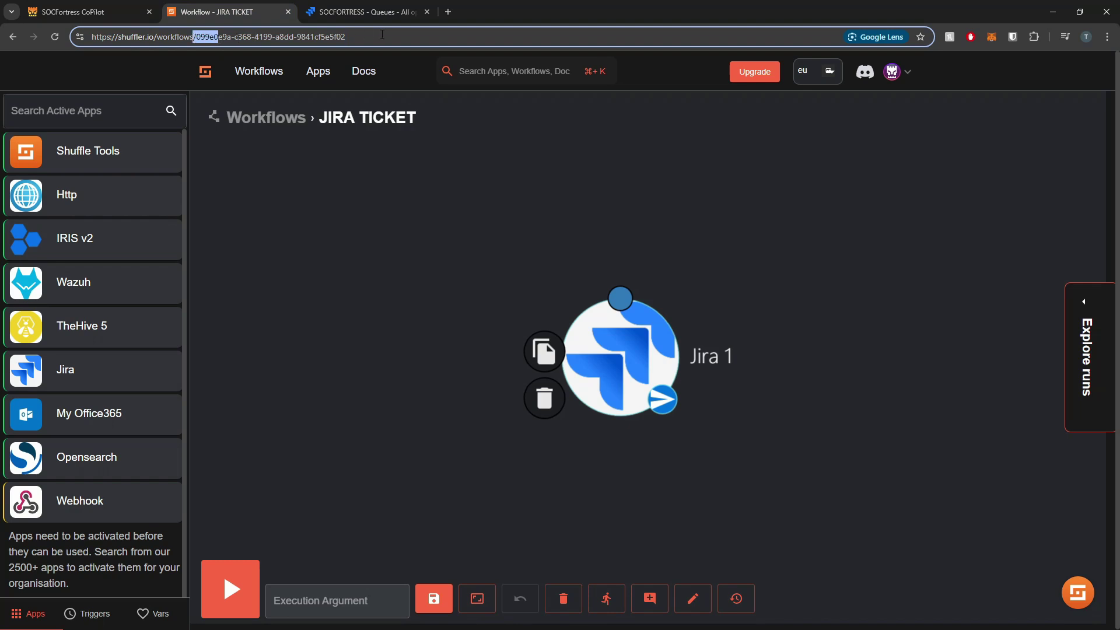
{"action": "left_click_drag", "start_coordinate": [382, 34], "coordinate": [197, 37]}
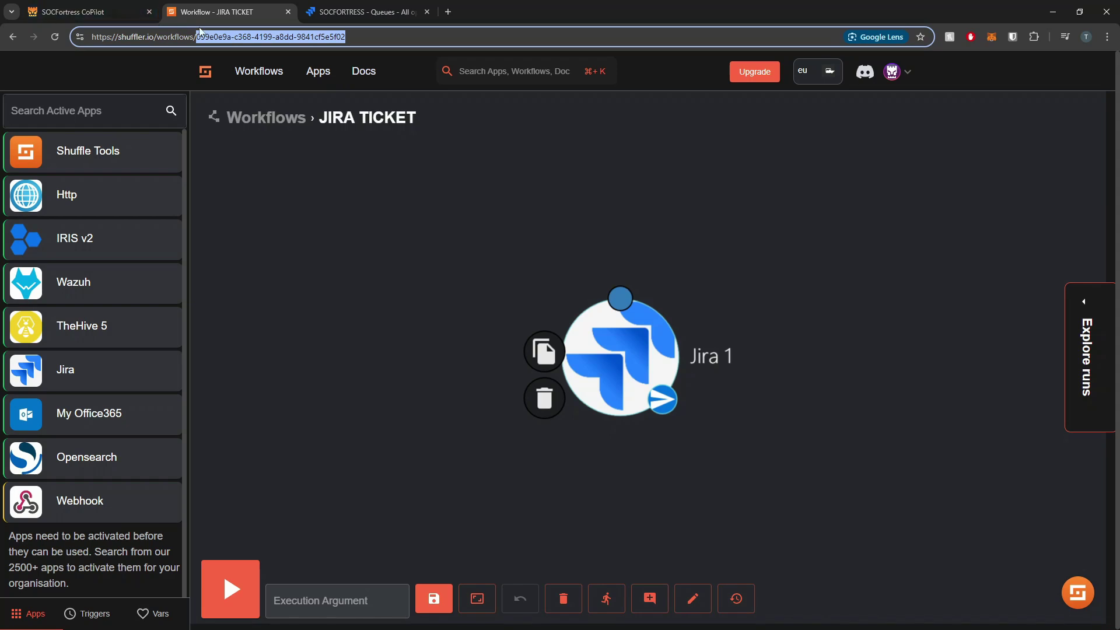
{"action": "left_click", "coordinate": [75, 9]}
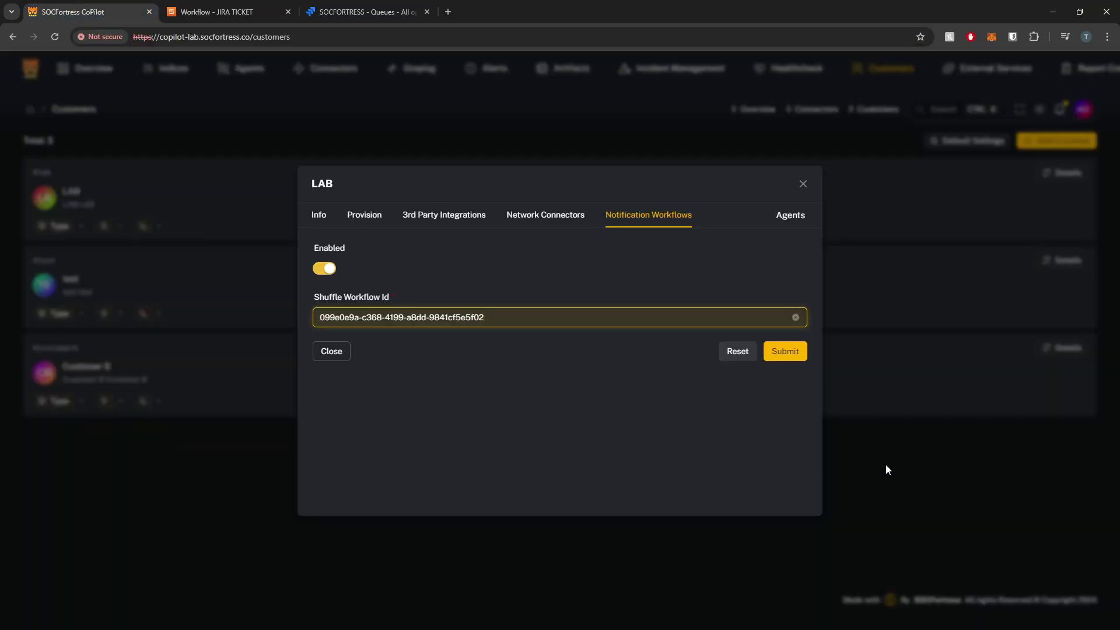
{"action": "left_click", "coordinate": [785, 352]}
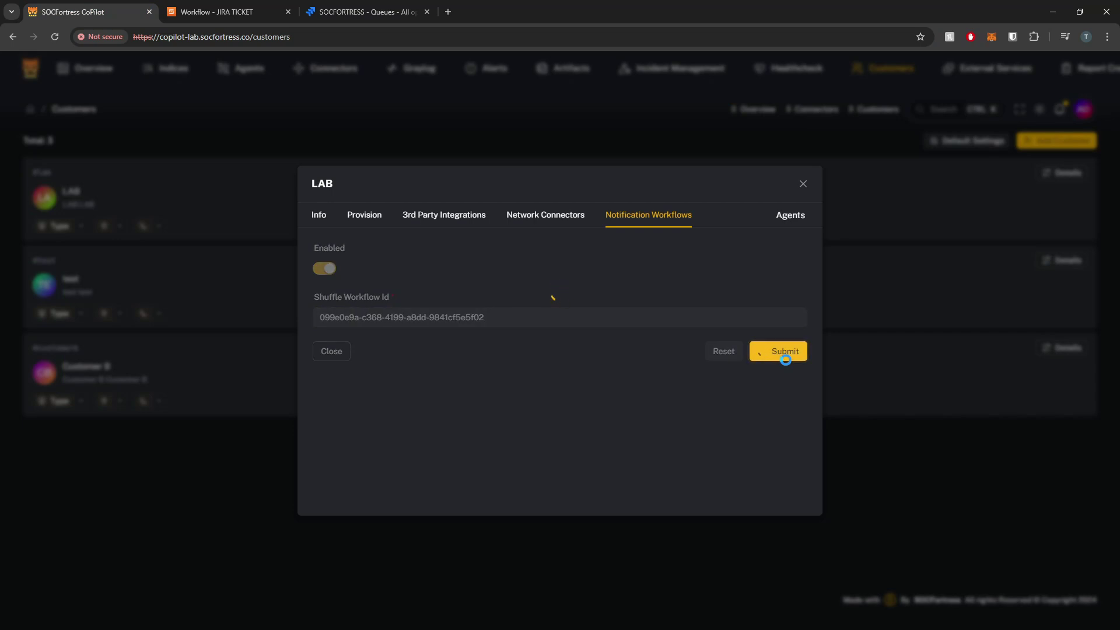
{"action": "left_click_drag", "start_coordinate": [314, 185], "coordinate": [328, 186]}
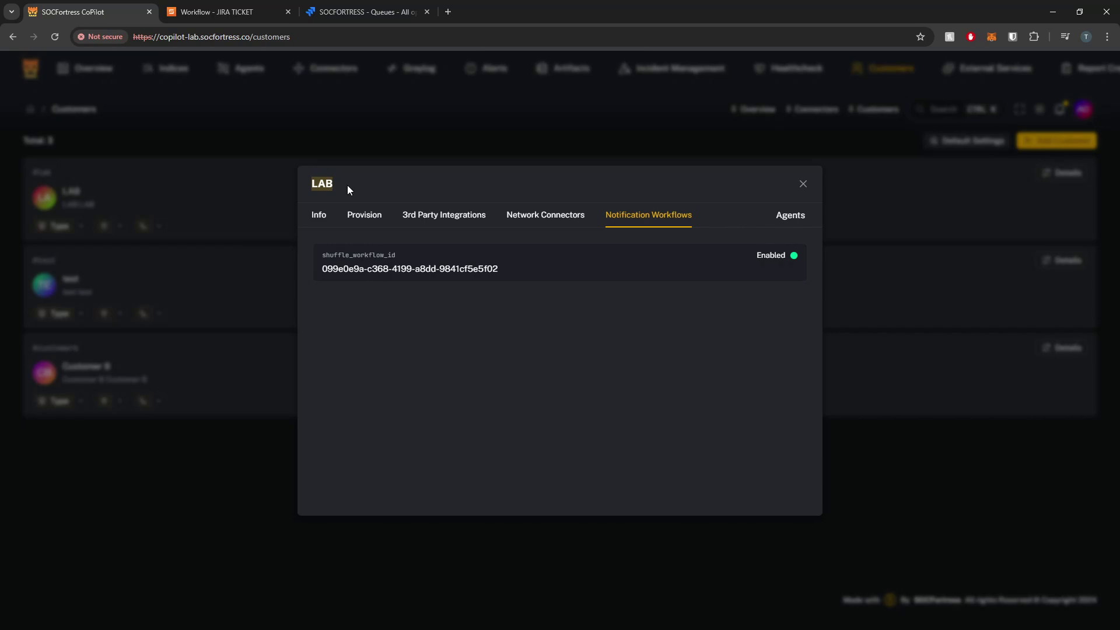
{"action": "left_click_drag", "start_coordinate": [325, 273], "coordinate": [491, 274]}
{"action": "left_click", "coordinate": [219, 13]}
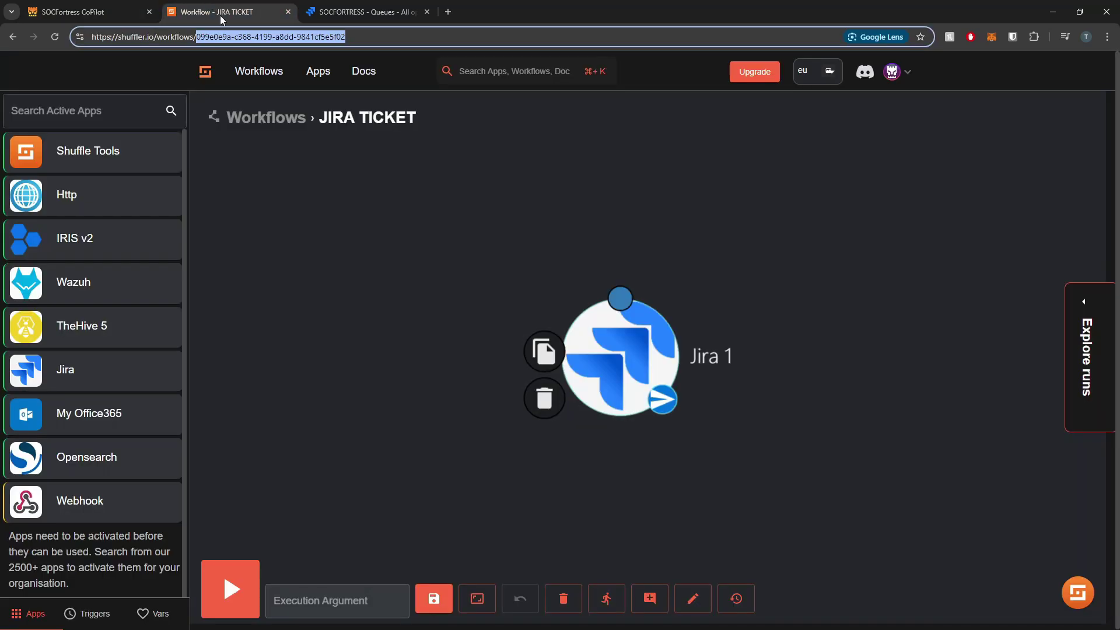
- Rename the workflow to 'JIRA TICKET - LAB', save, and reopen it in the editor
{"action": "left_click", "coordinate": [513, 290]}
{"action": "left_click", "coordinate": [286, 119]}
{"action": "left_click", "coordinate": [492, 351]}
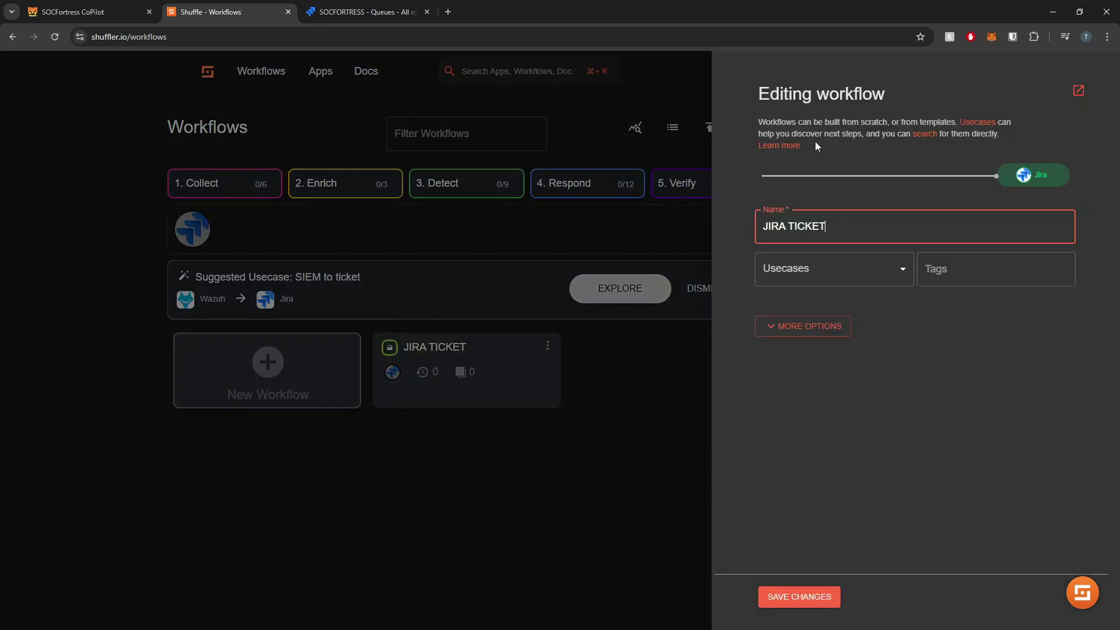
{"action": "type", "text": "- LAB"}
{"action": "left_click", "coordinate": [799, 598]}
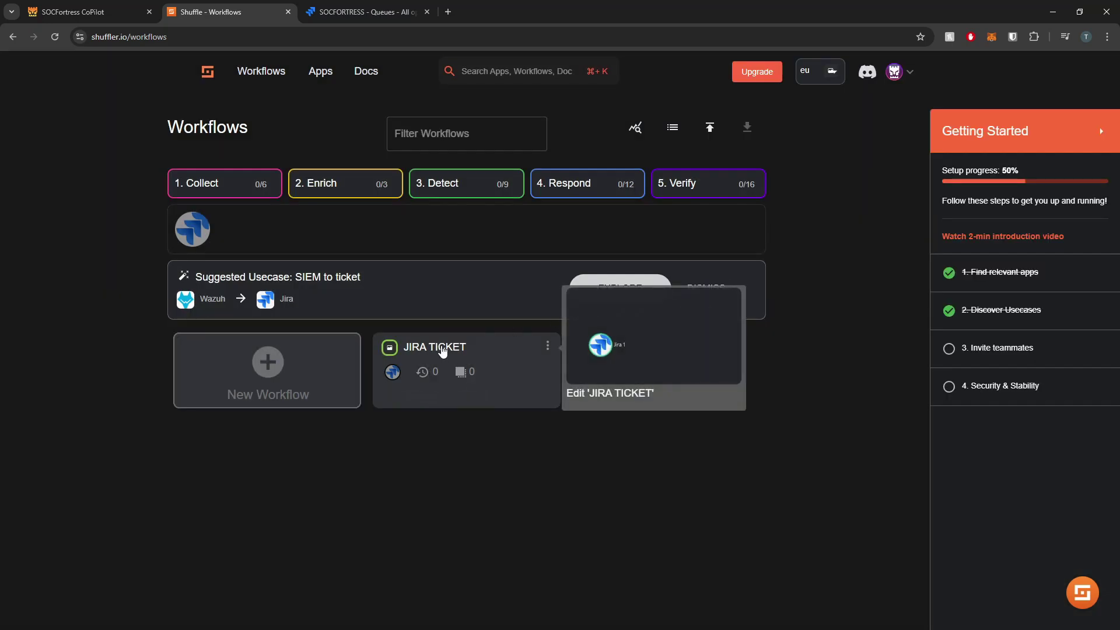
{"action": "left_click", "coordinate": [473, 380]}
{"action": "left_click_drag", "start_coordinate": [168, 37], "coordinate": [197, 37]}
{"action": "left_click", "coordinate": [327, 35]}
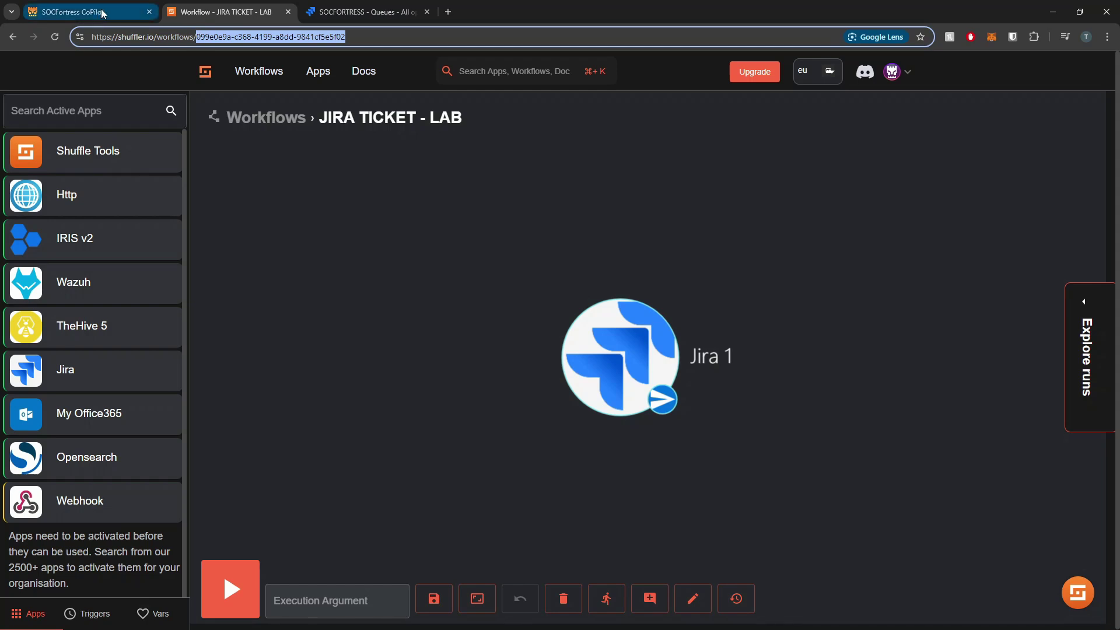
- Close the LAB customer's Notification Workflows dialog and details modal in CoPilot
{"action": "mouse_move", "coordinate": [100, 15]}
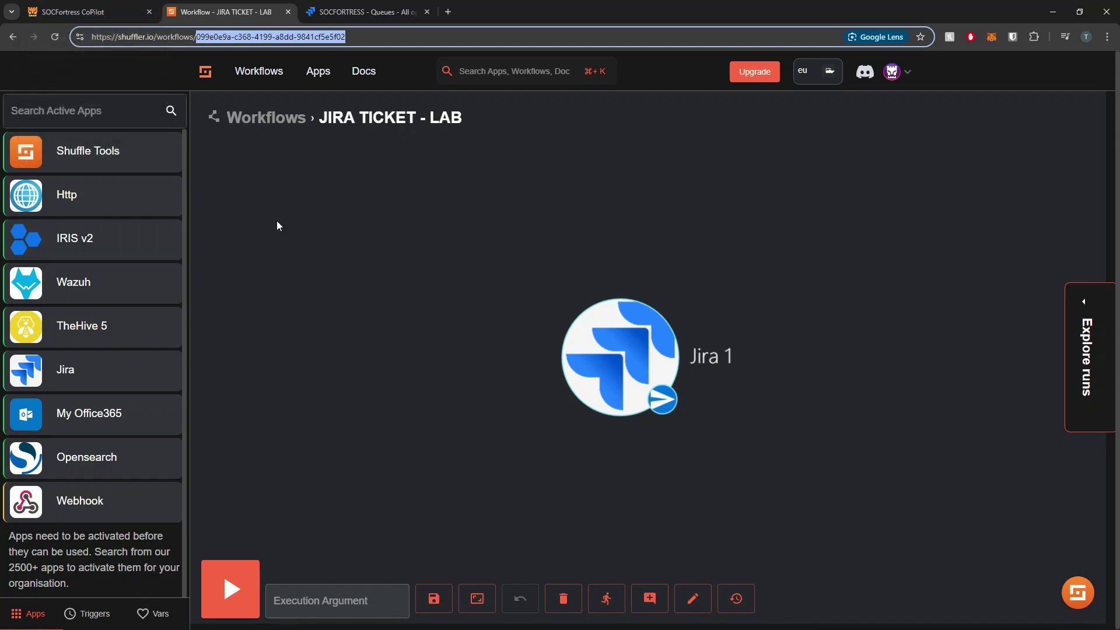
{"action": "left_click", "coordinate": [70, 12]}
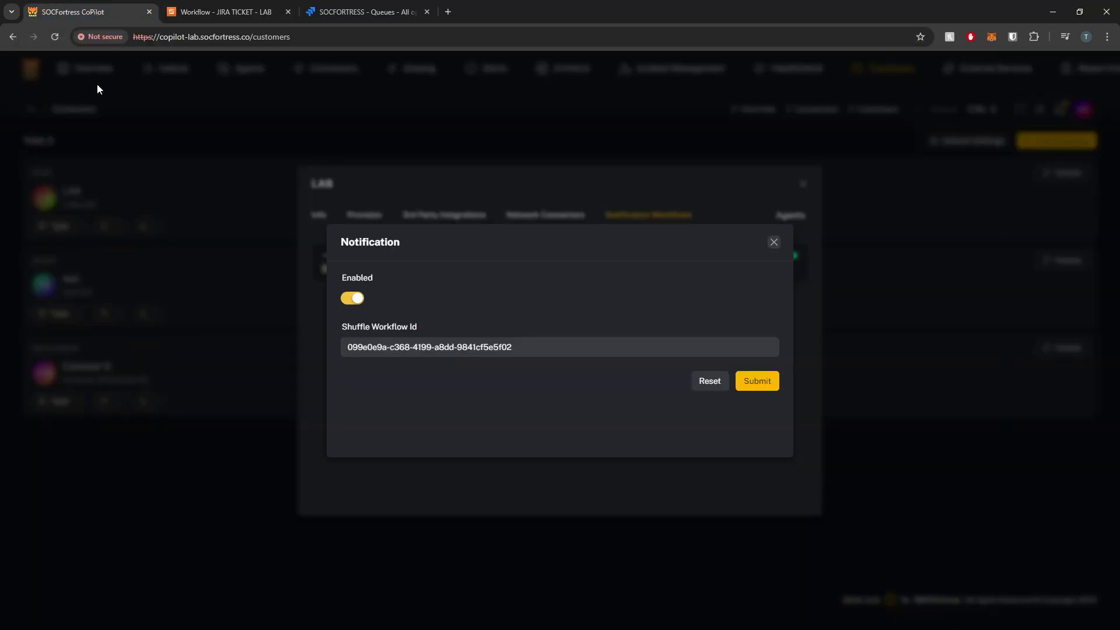
{"action": "left_click", "coordinate": [775, 243]}
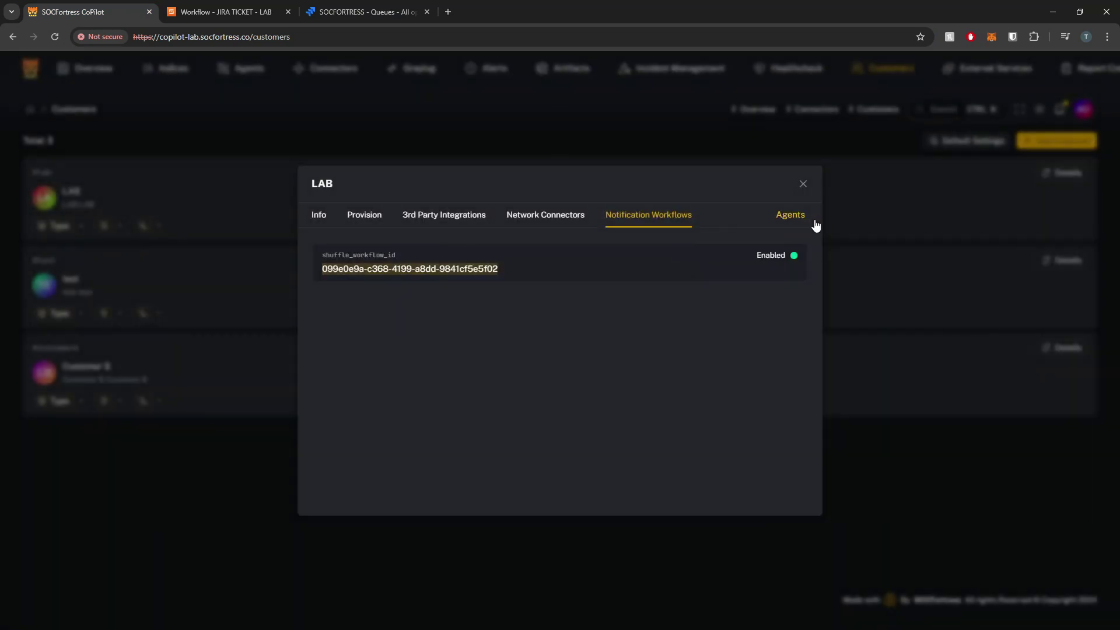
{"action": "left_click", "coordinate": [804, 184]}
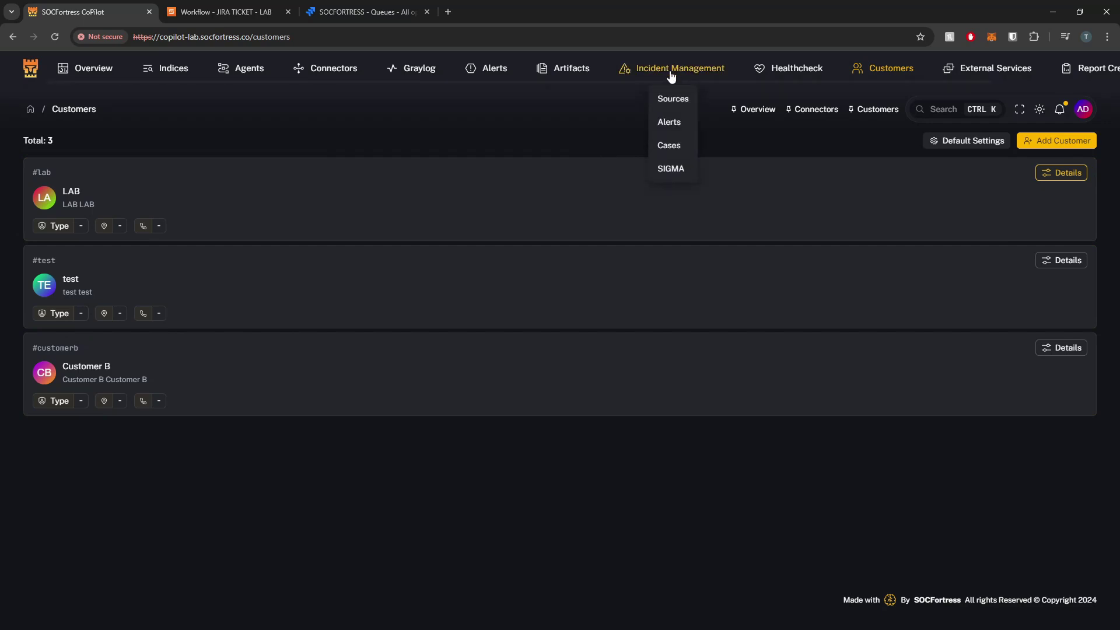
- Open CoPilot's incident alerts list topped by alert #26, then switch to the remote desktop
{"action": "mouse_move", "coordinate": [660, 75]}
{"action": "left_click", "coordinate": [679, 125]}
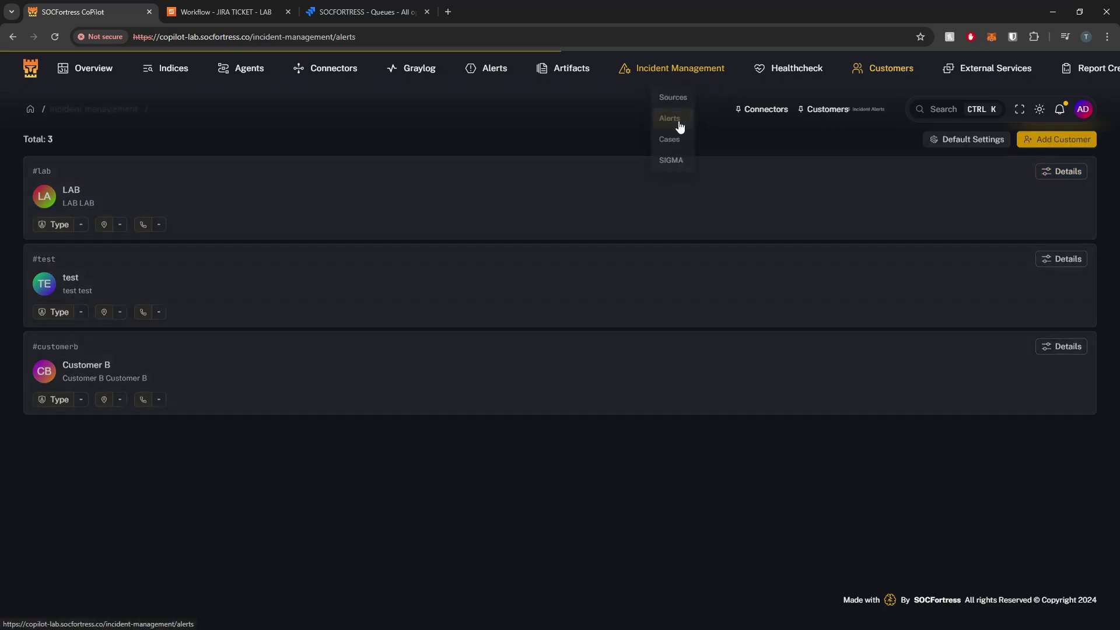
{"action": "scroll", "coordinate": [521, 212], "scroll_direction": "down", "scroll_amount": 2}
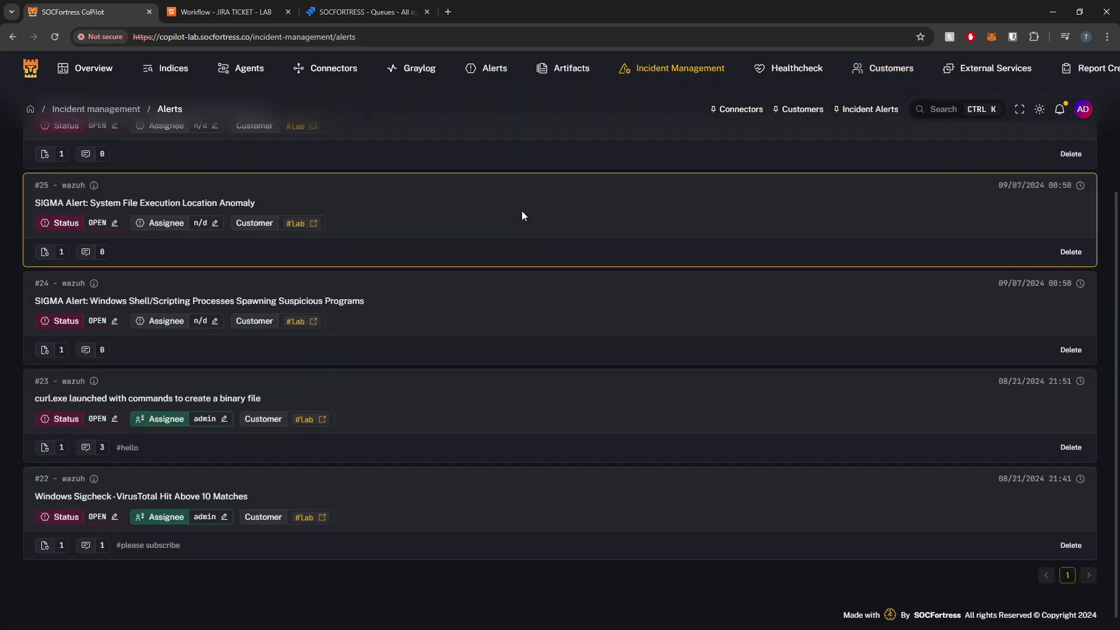
{"action": "scroll", "coordinate": [521, 211], "scroll_direction": "up", "scroll_amount": 2}
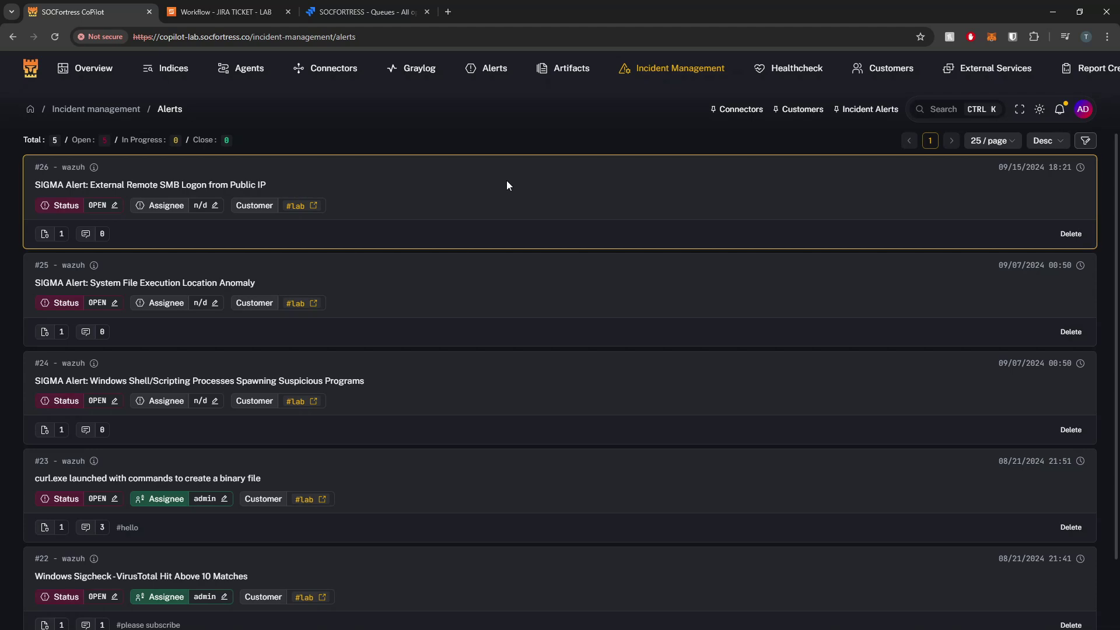
{"action": "left_click", "coordinate": [238, 12]}
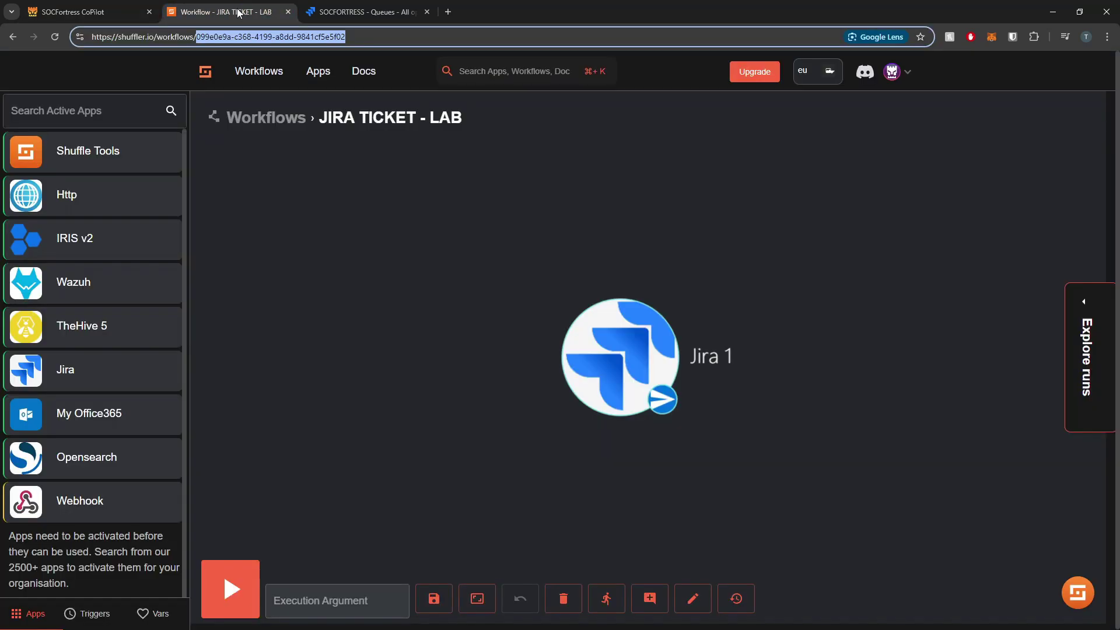
{"action": "mouse_move", "coordinate": [656, 398]}
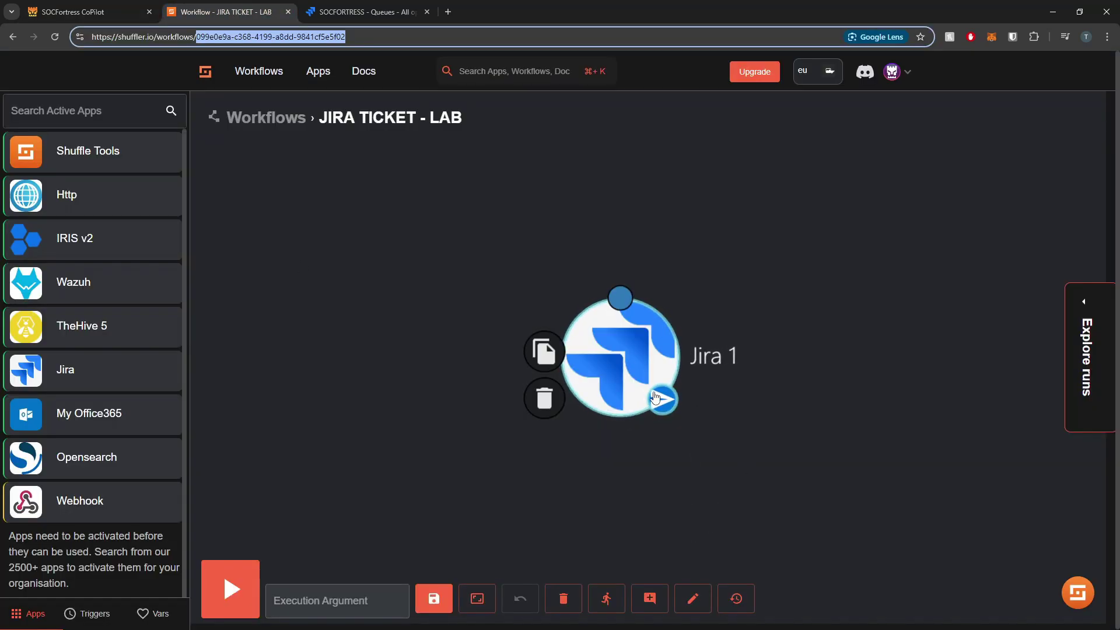
{"action": "left_click", "coordinate": [111, 11]}
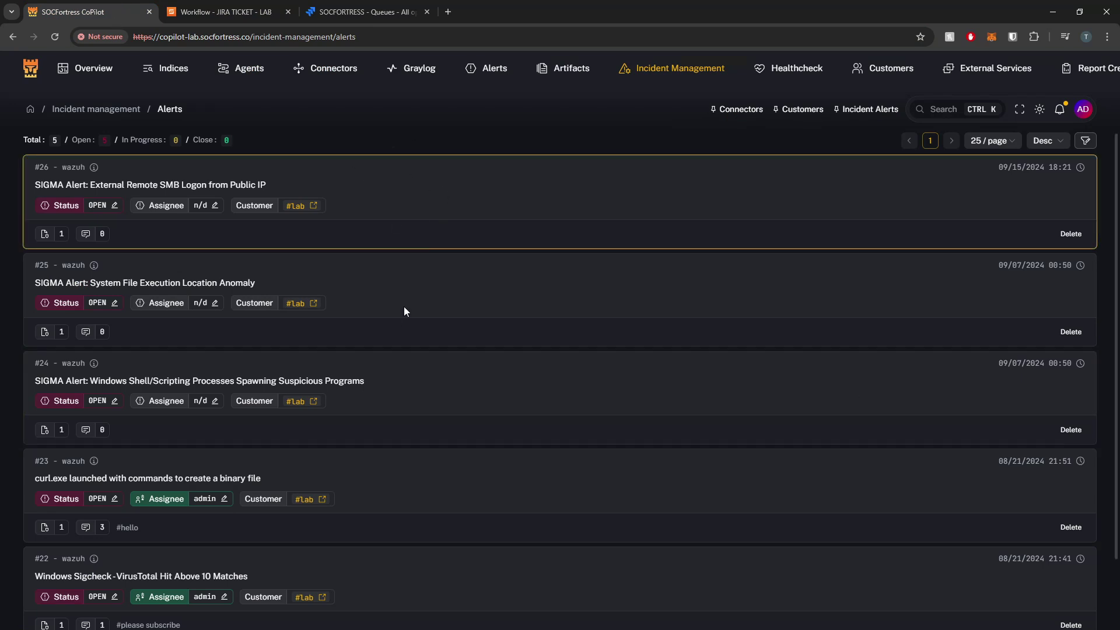
{"action": "key", "text": "alt+Tab"}
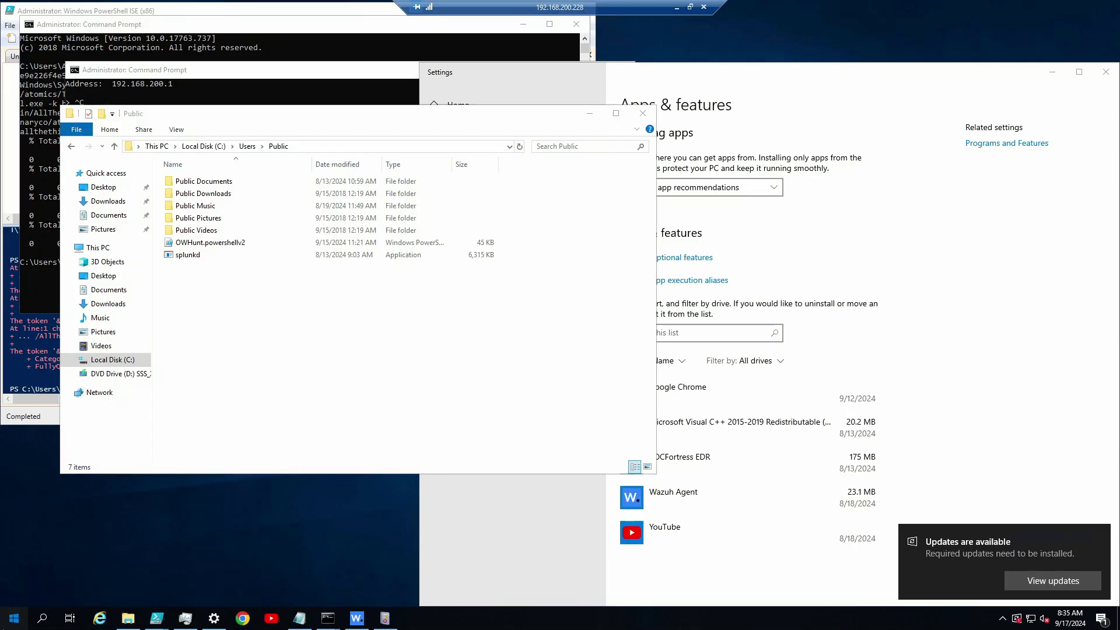
- Ping evil.socfortress.co from a new Command Prompt, then minimise the remote session
{"action": "key", "text": "super"}
{"action": "type", "text": "co"}
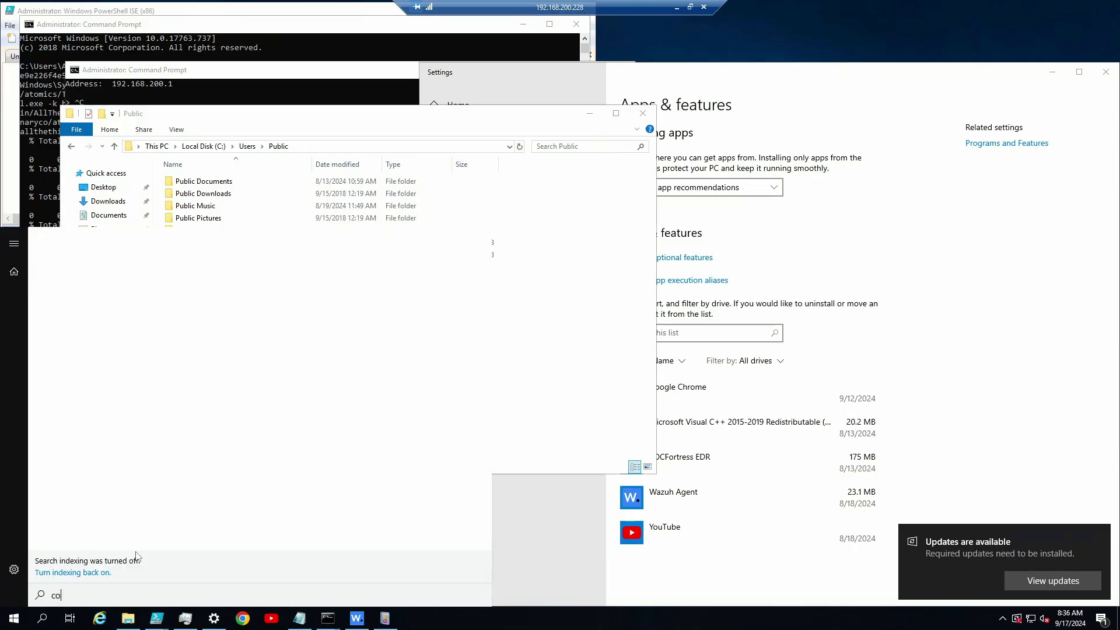
{"action": "type", "text": "mm"}
{"action": "left_click", "coordinate": [42, 274]}
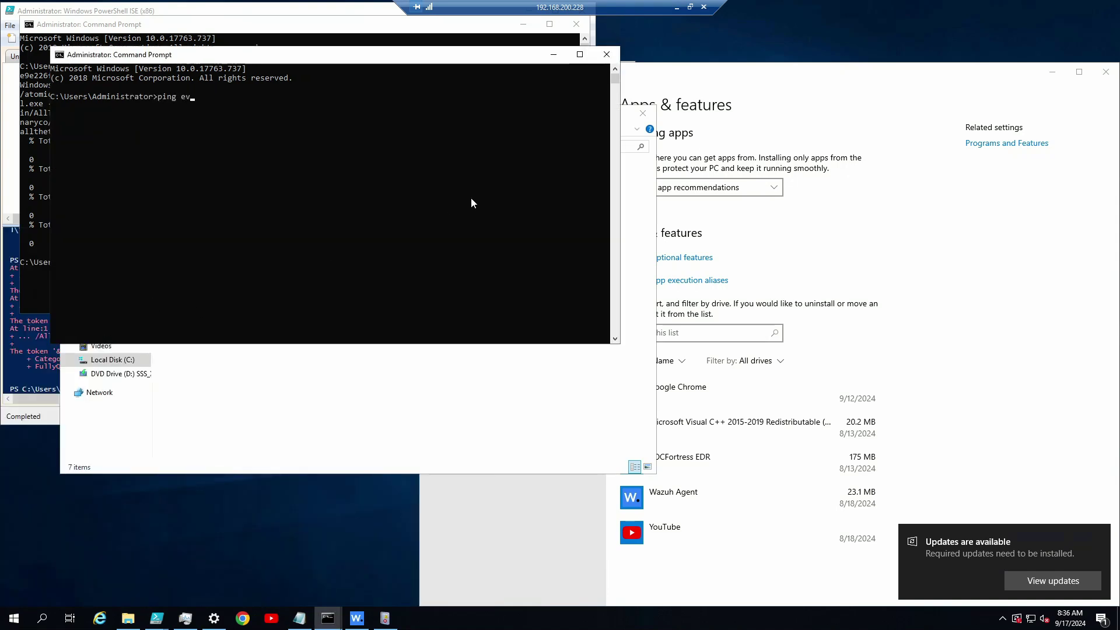
{"action": "type", "text": "ortress.co"}
{"action": "key", "text": "Return"}
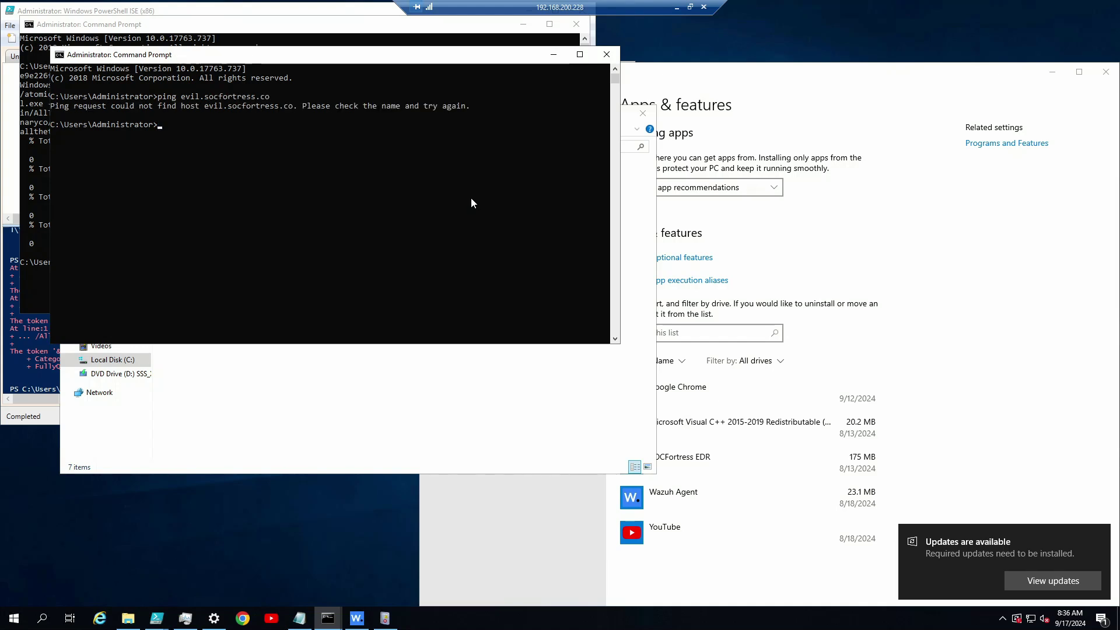
{"action": "double_click", "coordinate": [193, 97]}
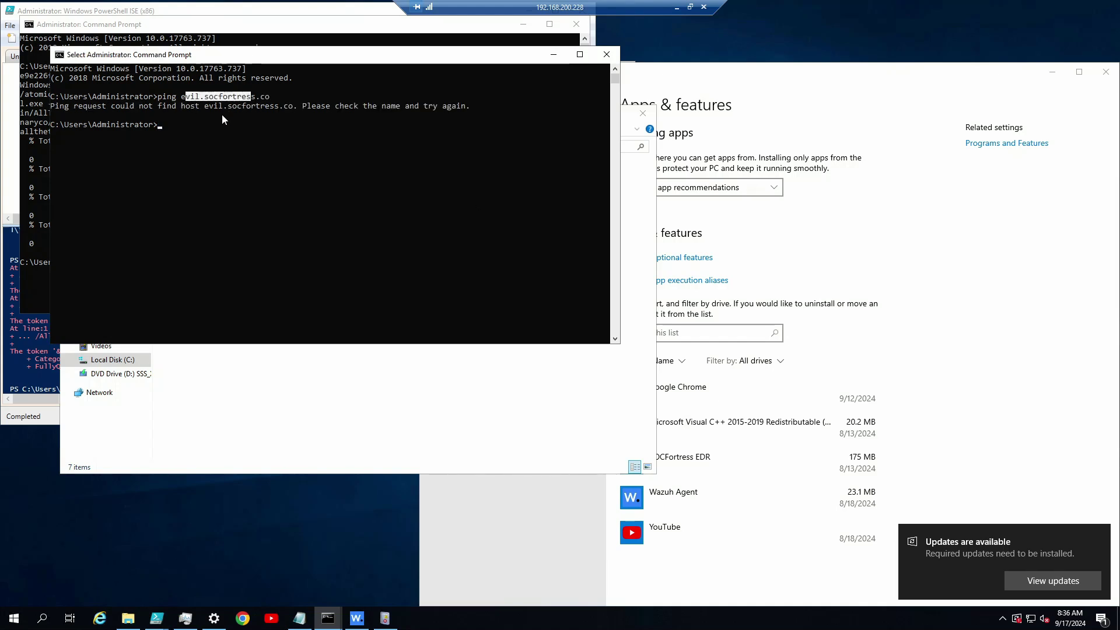
{"action": "left_click", "coordinate": [238, 107]}
{"action": "left_click", "coordinate": [676, 7]}
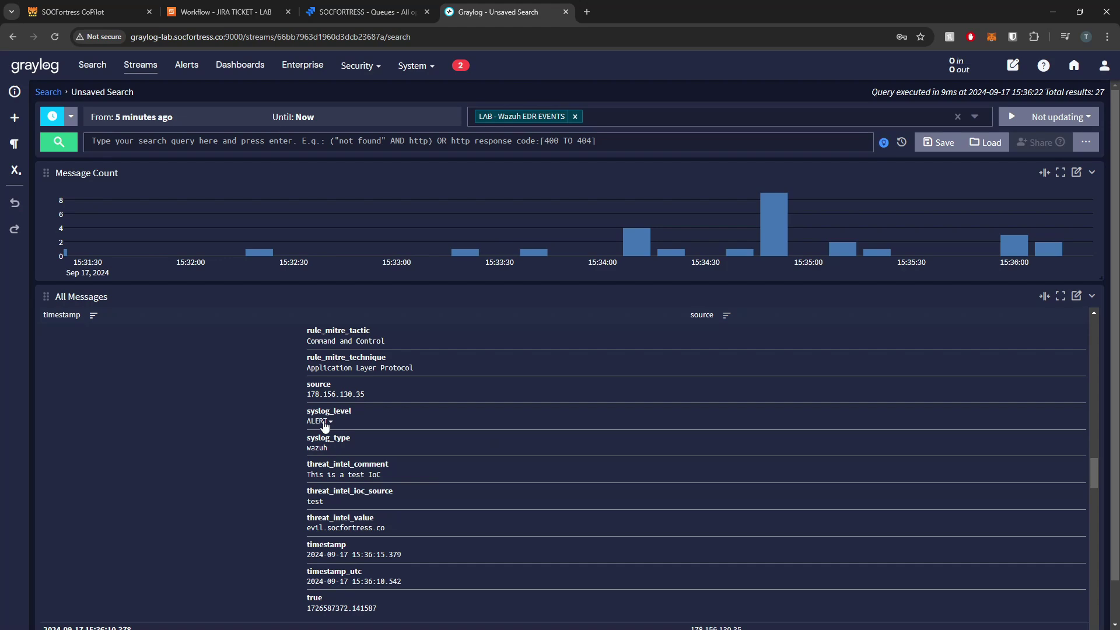
- Review the evil.socfortress.co message fields, then open Graylog's Alerts & Events page
{"action": "scroll", "coordinate": [461, 502], "scroll_direction": "down", "scroll_amount": 1}
{"action": "scroll", "coordinate": [460, 474], "scroll_direction": "up", "scroll_amount": 2}
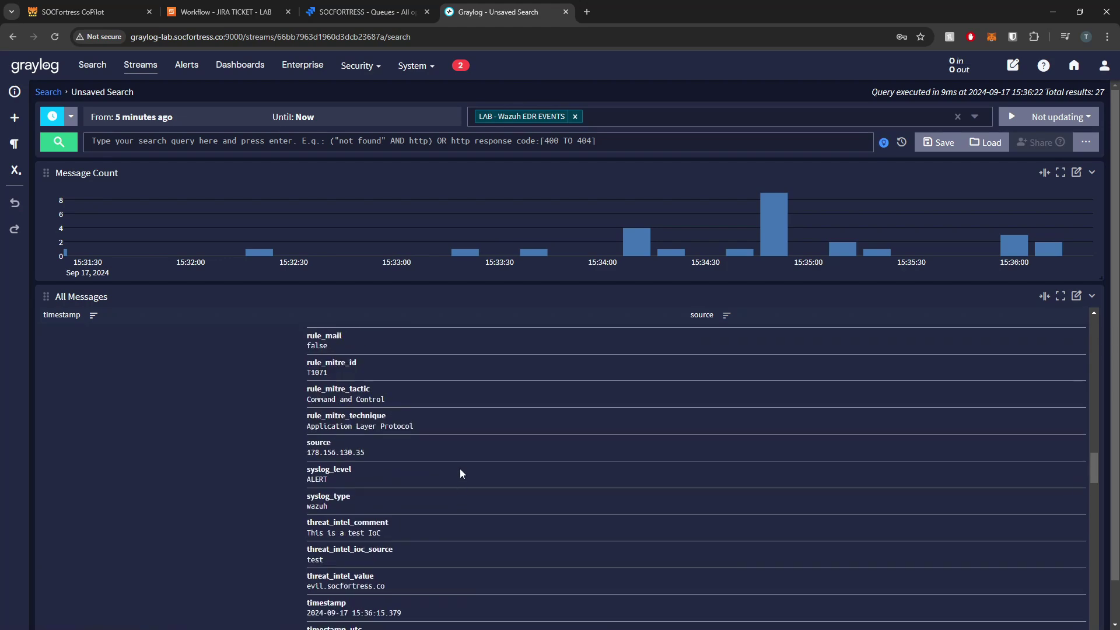
{"action": "scroll", "coordinate": [460, 474], "scroll_direction": "up", "scroll_amount": 5}
{"action": "left_click", "coordinate": [186, 65]}
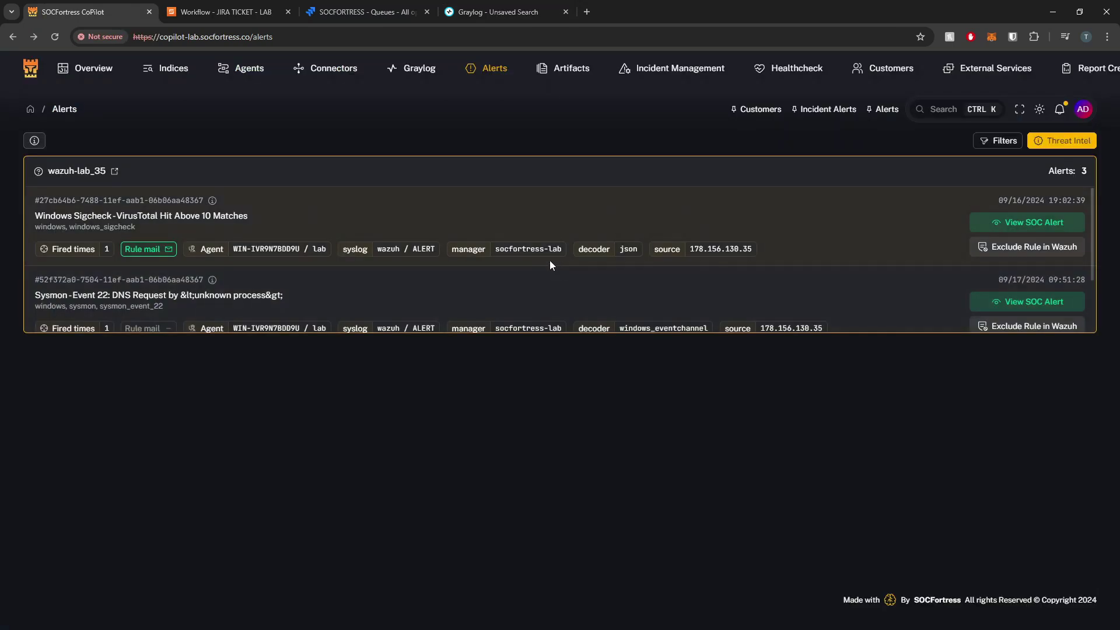
{"action": "scroll", "coordinate": [549, 260], "scroll_direction": "down", "scroll_amount": 2}
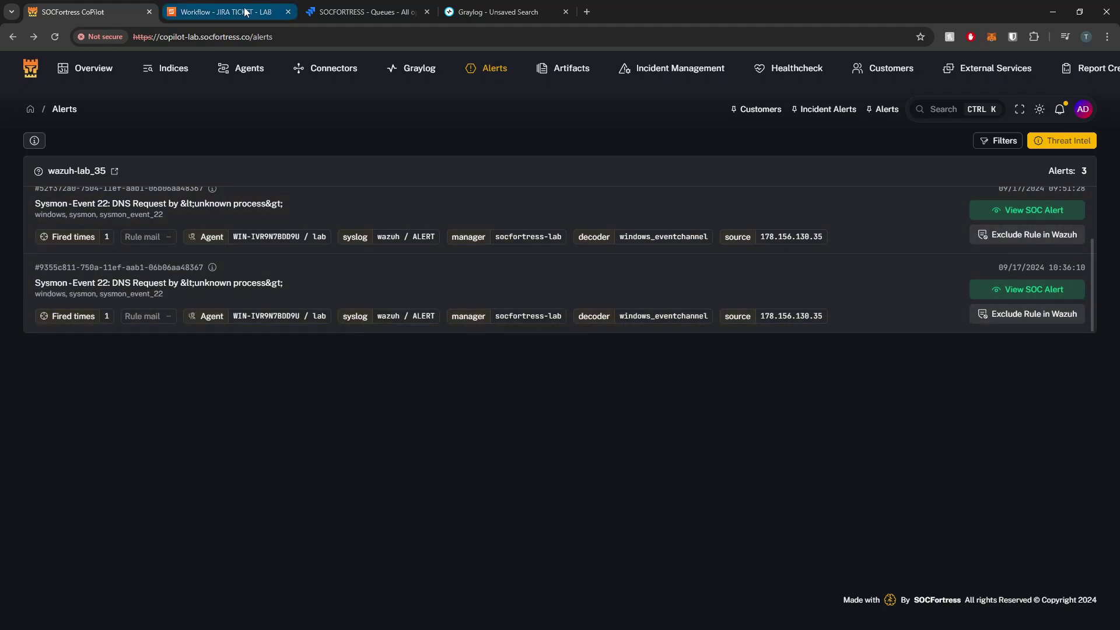
- Open alert #28, Sysmon Event 22 DNS Request for customer lab, then go to the JIRA TICKET - LAB workflow
{"action": "mouse_move", "coordinate": [677, 69]}
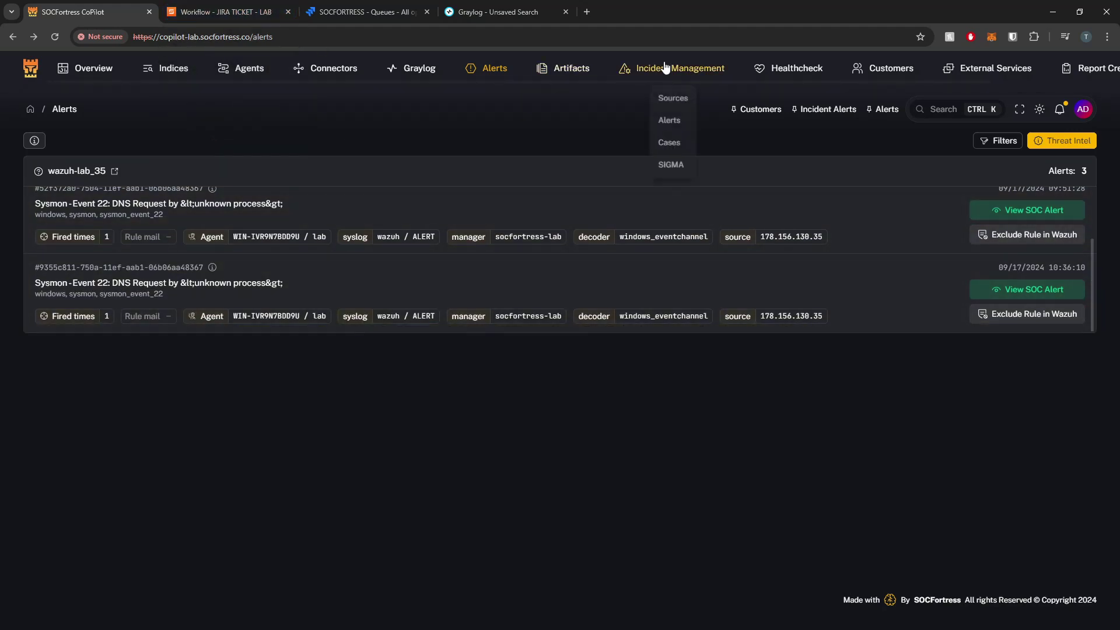
{"action": "left_click", "coordinate": [669, 118]}
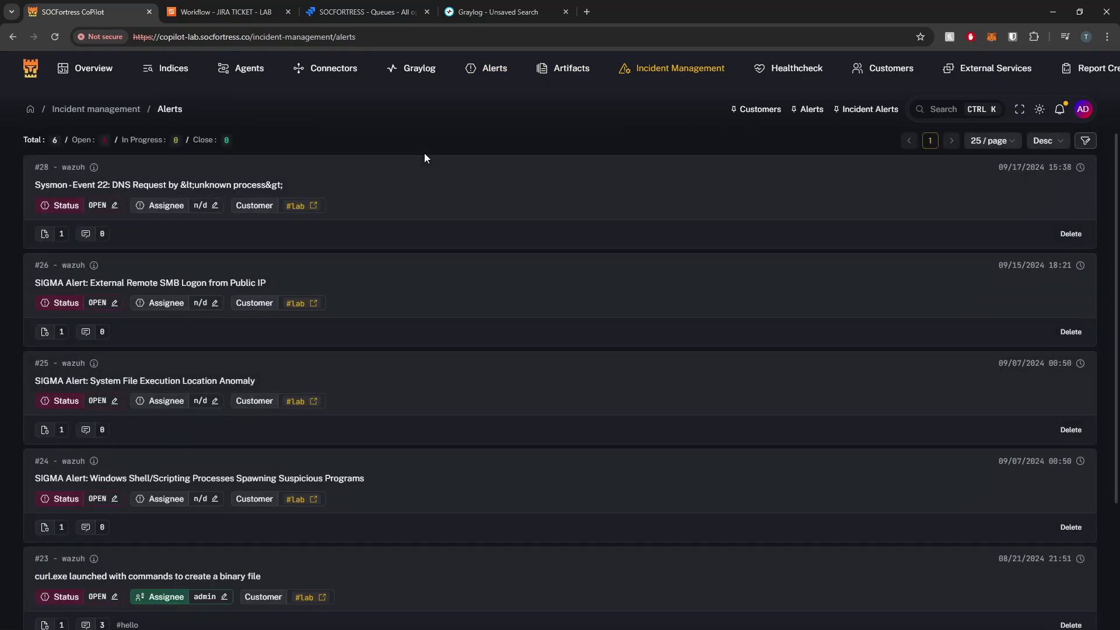
{"action": "left_click", "coordinate": [69, 173]}
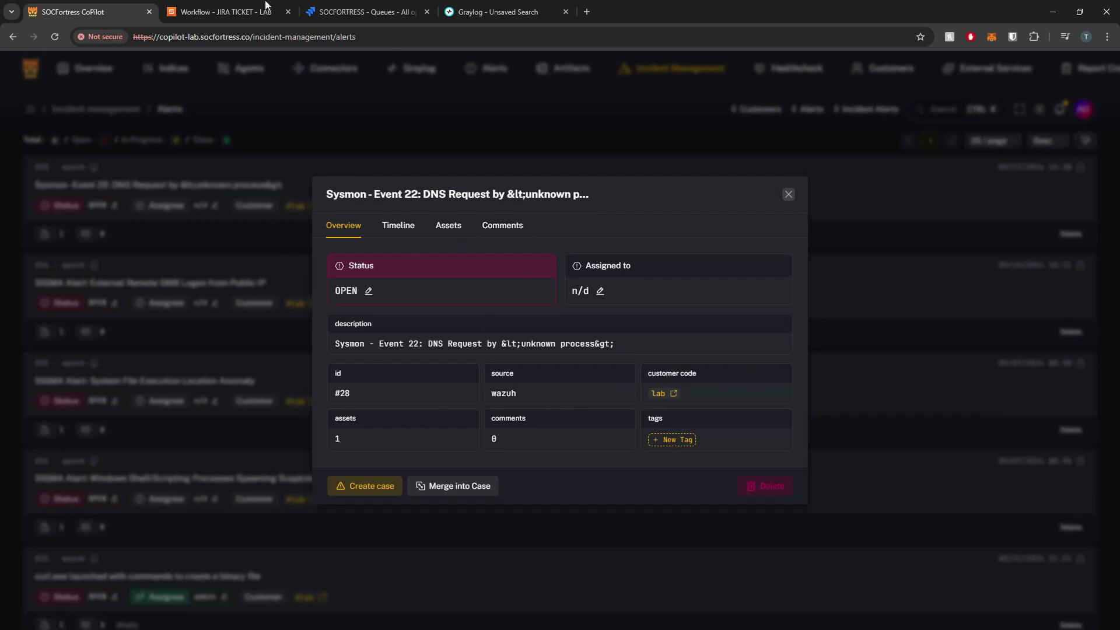
{"action": "left_click", "coordinate": [248, 7]}
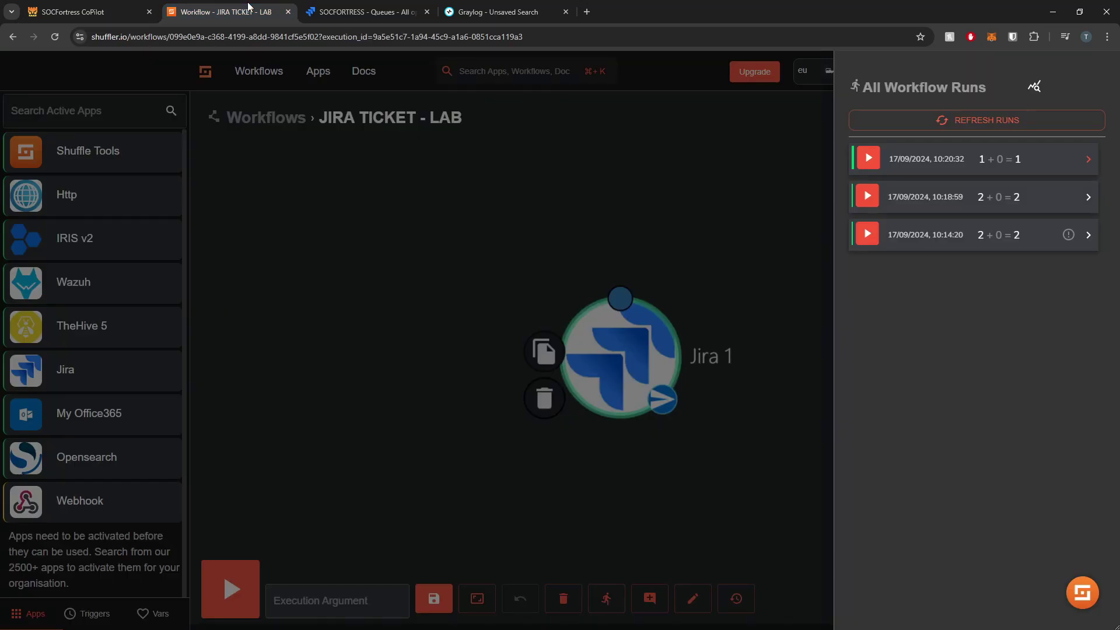
- Show the latest JIRA TICKET - LAB run's details and expand its Execution Argument for customer lab
{"action": "left_click", "coordinate": [82, 12]}
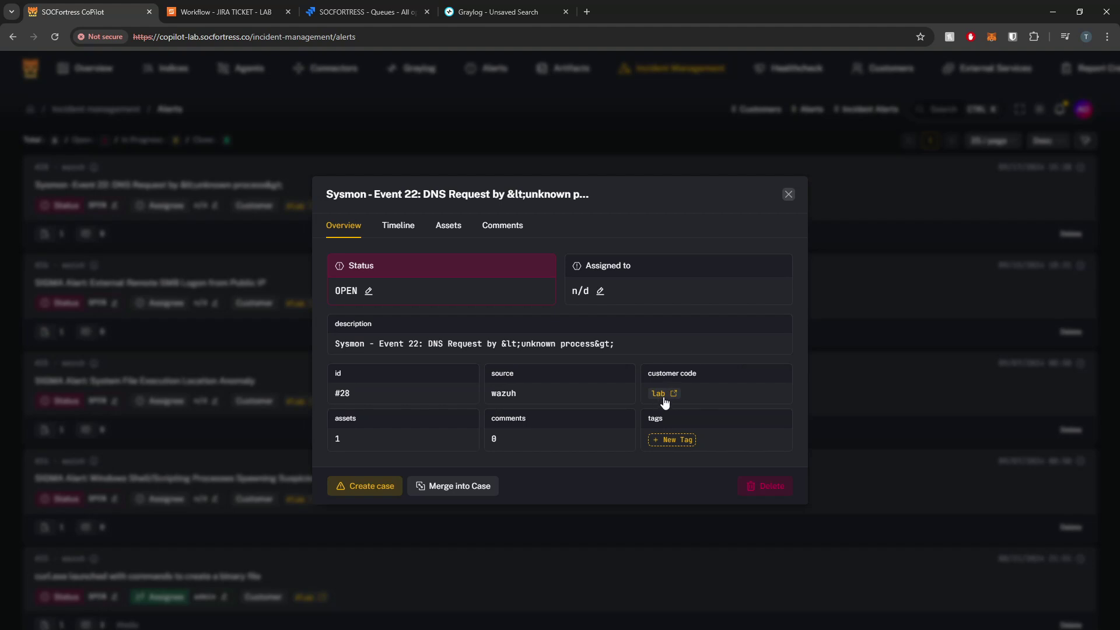
{"action": "left_click", "coordinate": [244, 11]}
{"action": "left_click", "coordinate": [607, 599]}
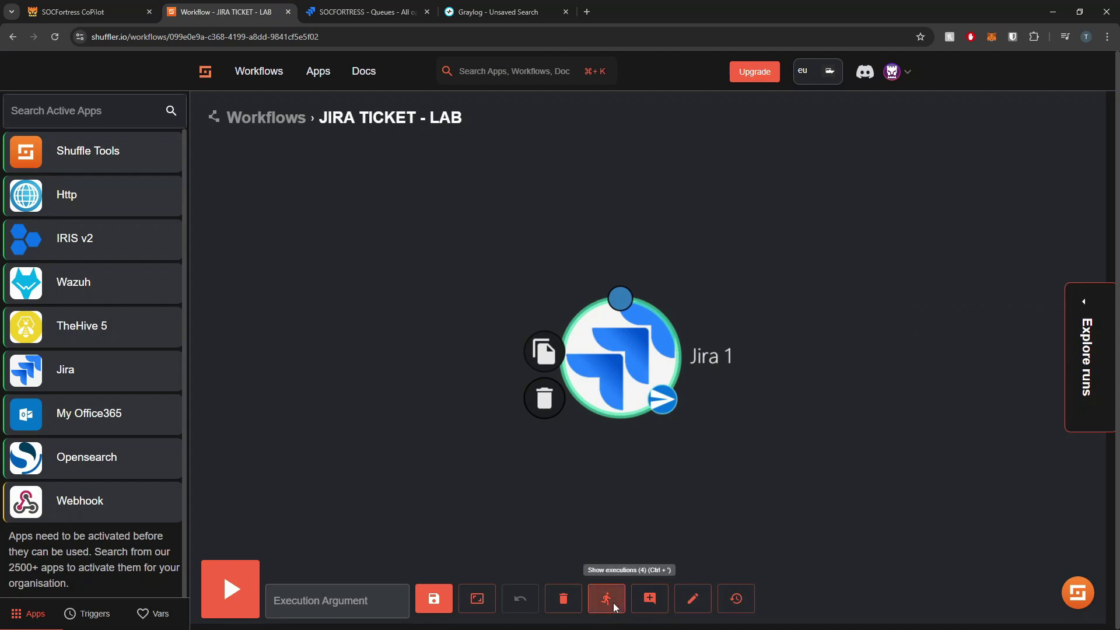
{"action": "left_click", "coordinate": [607, 599]}
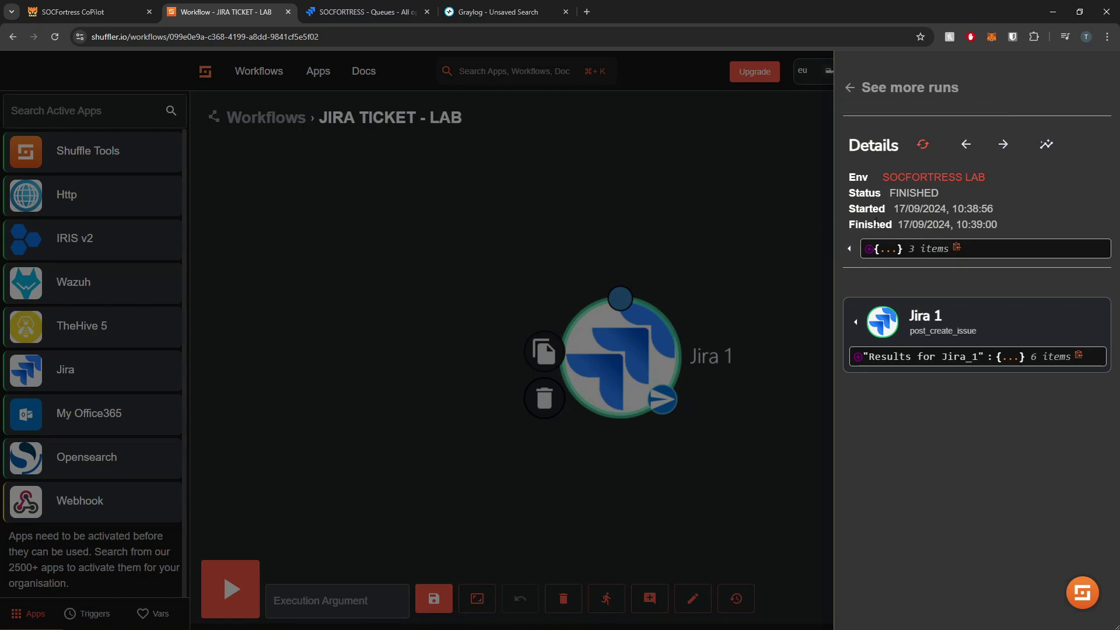
{"action": "left_click", "coordinate": [850, 249]}
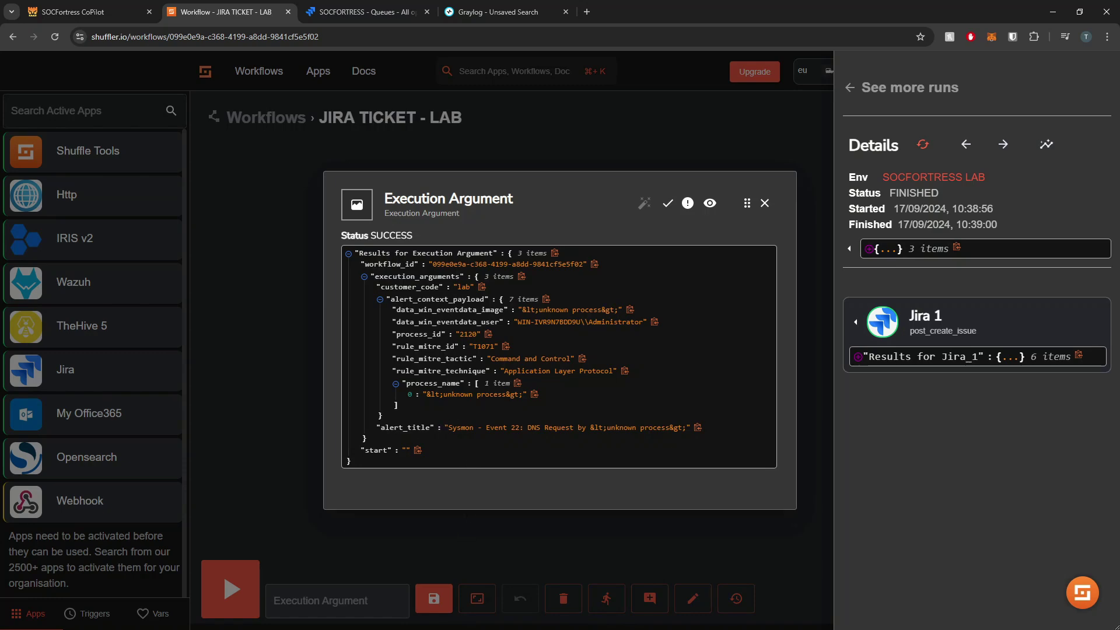
{"action": "key", "text": "alt+Tab"}
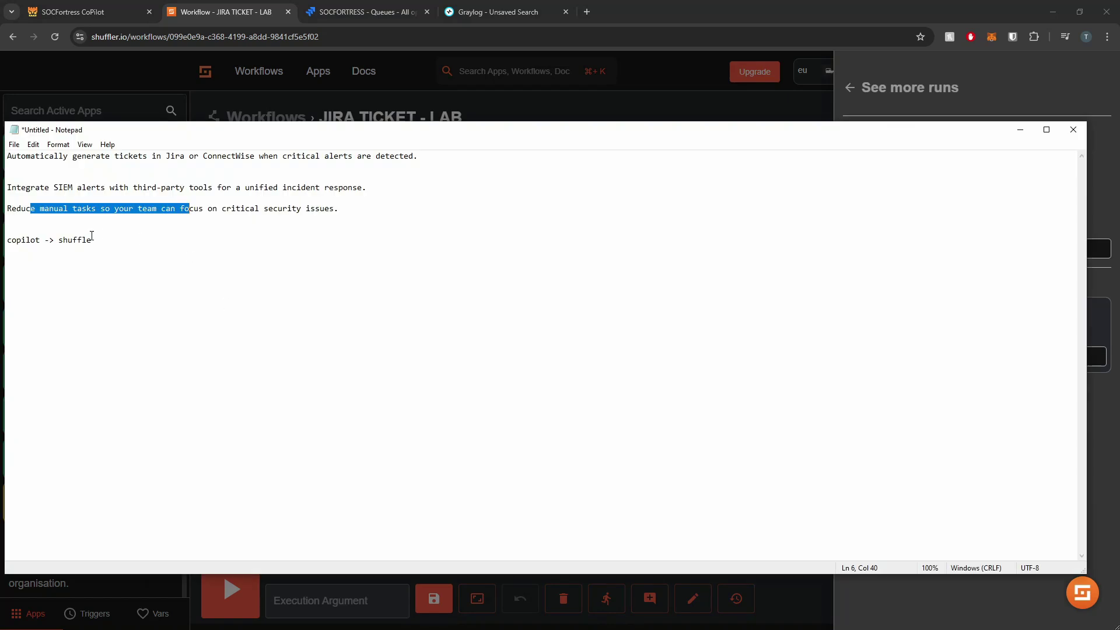
- Append 'APIS' to the 'copilot -> shuffle' note line and minimize Notepad
{"action": "left_click", "coordinate": [77, 239]}
{"action": "left_click_drag", "start_coordinate": [35, 240], "coordinate": [96, 236]}
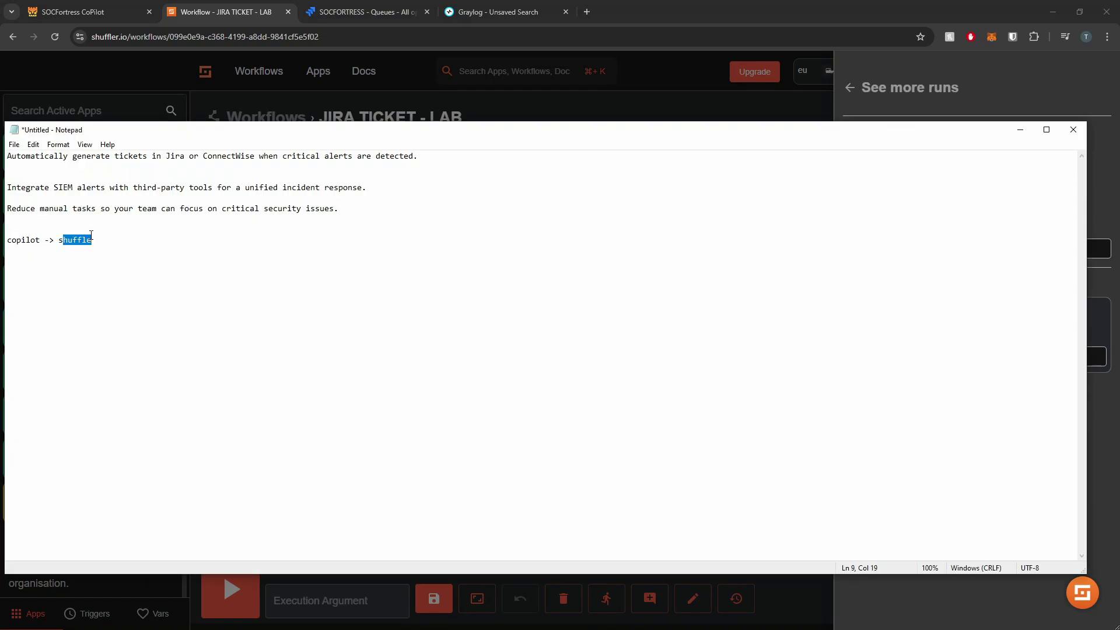
{"action": "left_click", "coordinate": [128, 237]}
{"action": "type", "text": "APIS"}
{"action": "left_click", "coordinate": [1021, 129]}
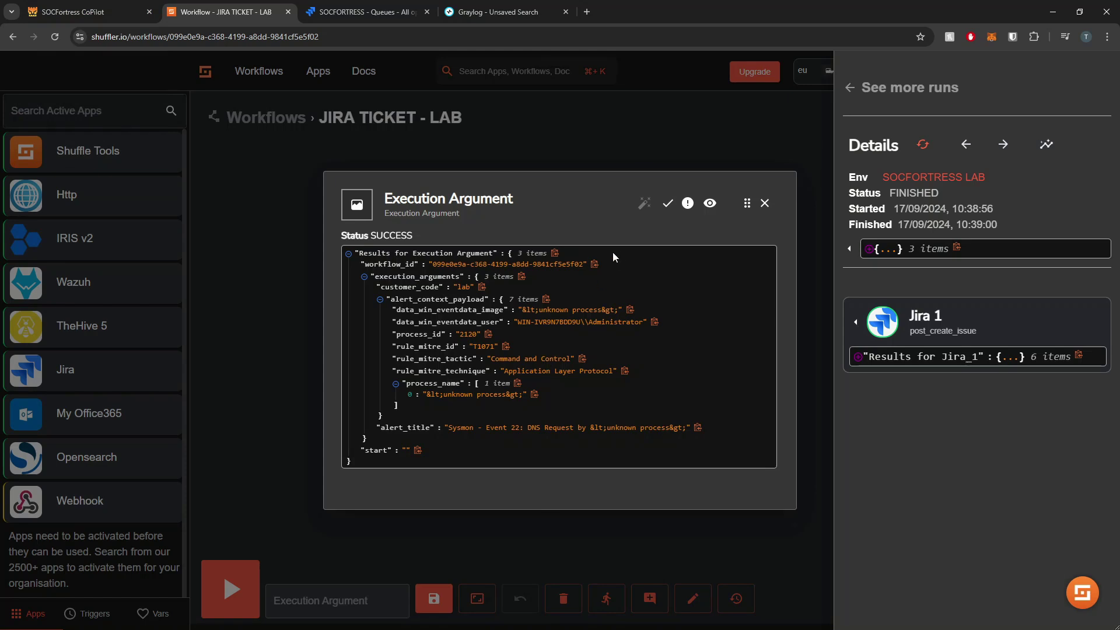
- Highlight the URL's workflow id and the customer_code lab, alert_context_payload and data_win_eventdata_image fields
{"action": "left_click_drag", "start_coordinate": [200, 37], "coordinate": [347, 37]}
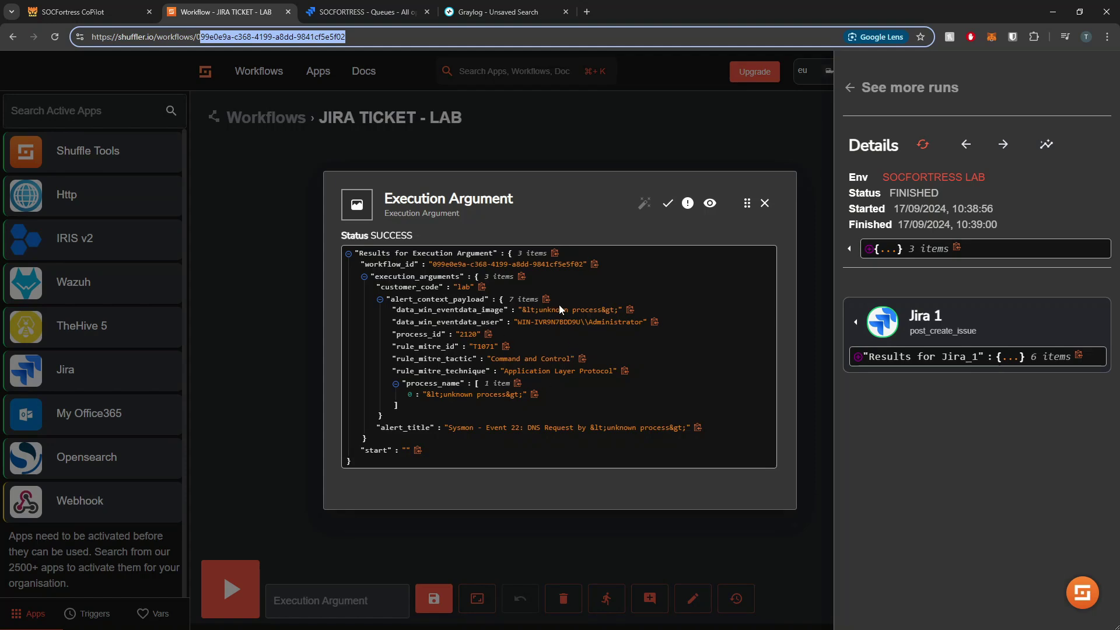
{"action": "left_click_drag", "start_coordinate": [559, 305], "coordinate": [561, 396]}
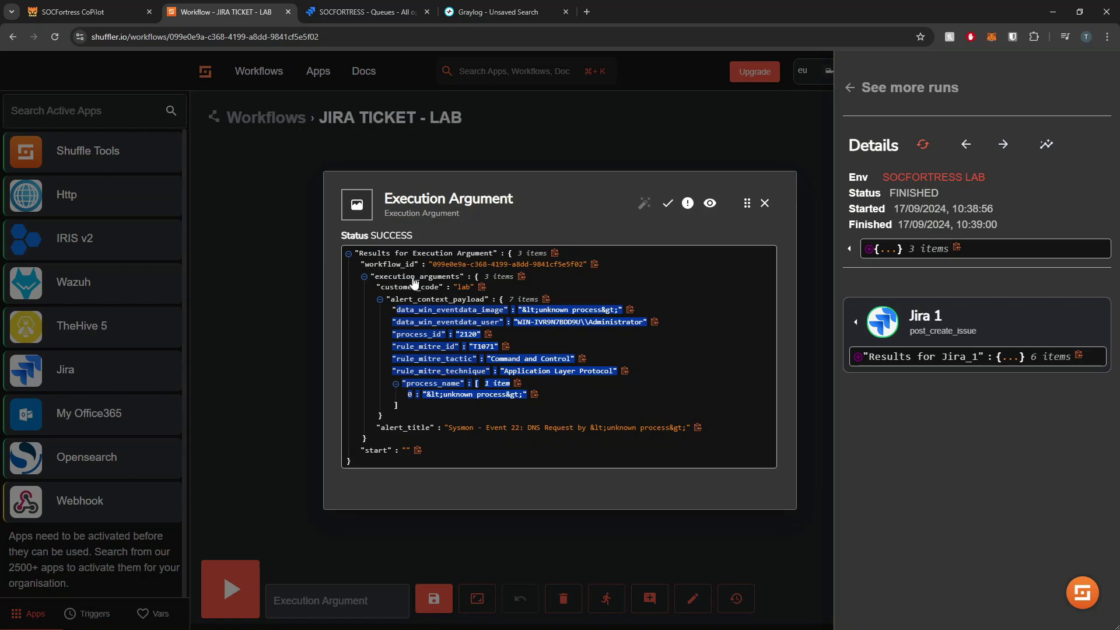
{"action": "left_click_drag", "start_coordinate": [394, 287], "coordinate": [482, 288]}
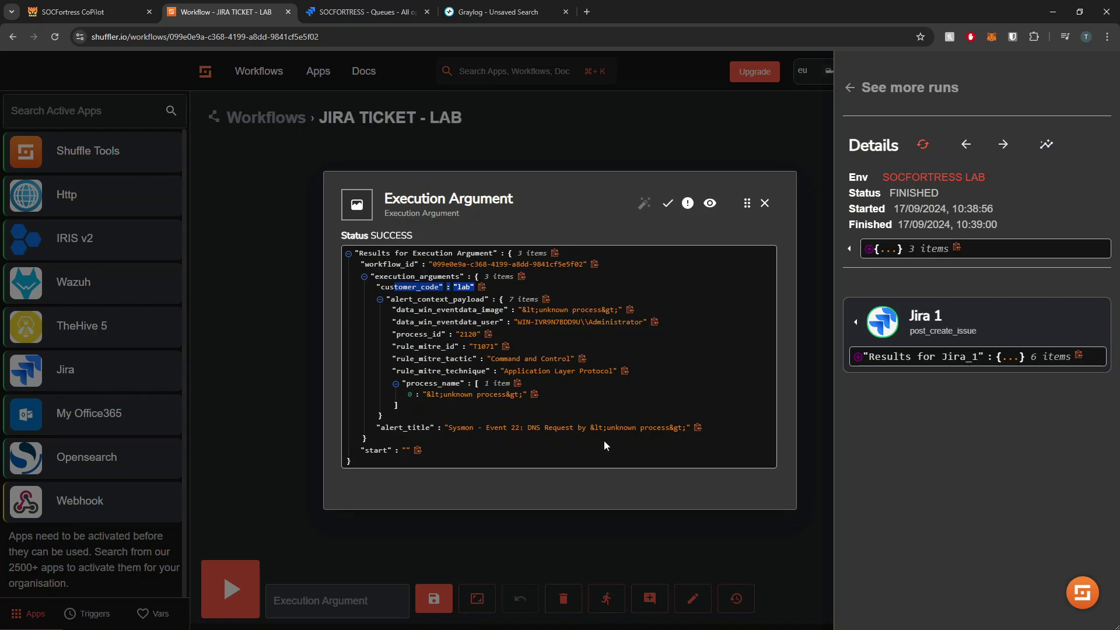
{"action": "left_click_drag", "start_coordinate": [391, 300], "coordinate": [484, 307]}
{"action": "left_click_drag", "start_coordinate": [414, 309], "coordinate": [447, 325]}
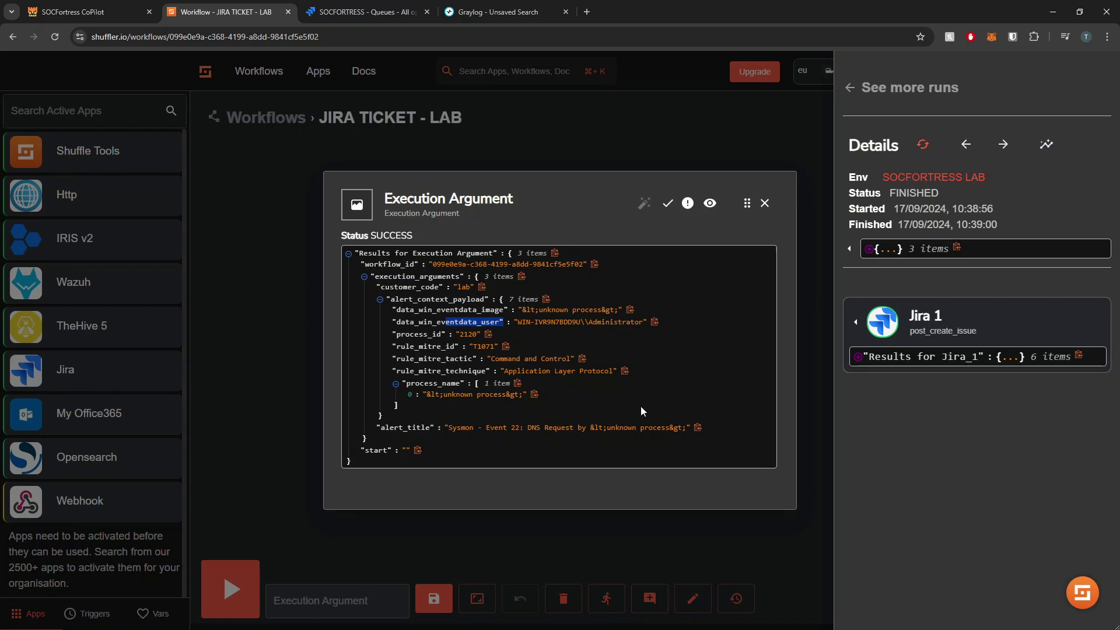
{"action": "key", "text": "ctrl+1"}
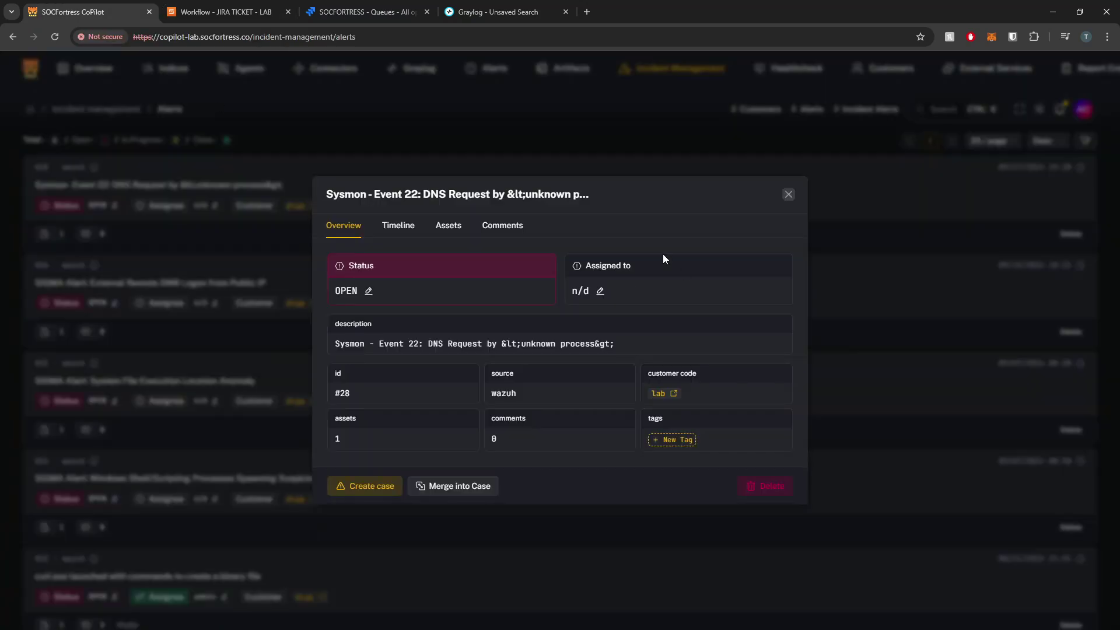
- Inspect the wazuh incident source's configured field names, then go back to the Alerts list
{"action": "left_click", "coordinate": [763, 165]}
{"action": "mouse_move", "coordinate": [677, 68]}
{"action": "left_click", "coordinate": [670, 98]}
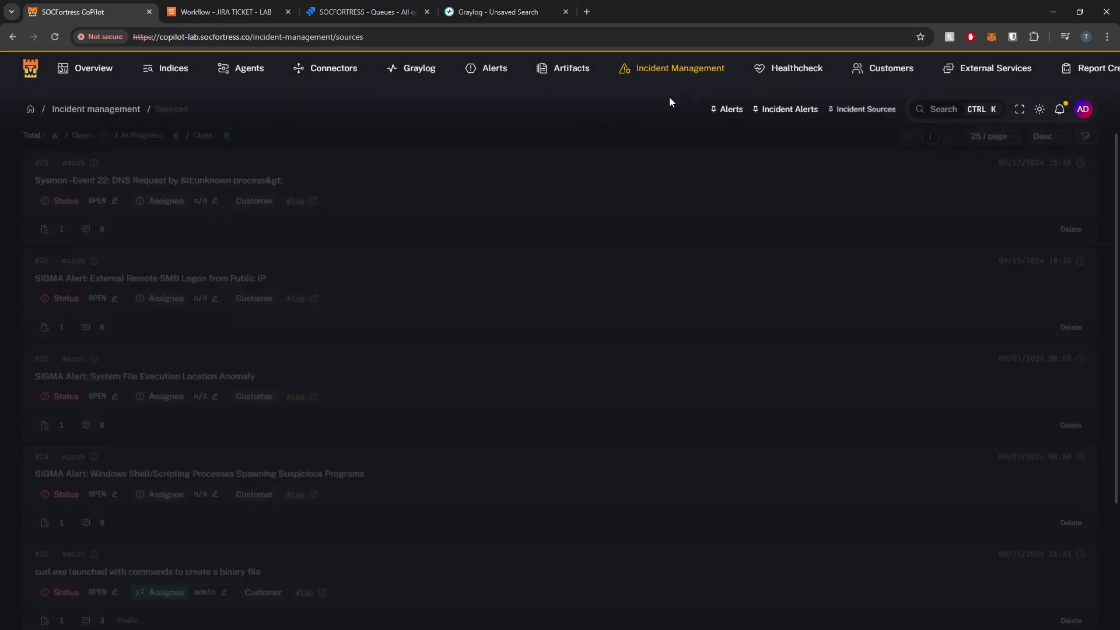
{"action": "left_click", "coordinate": [82, 168]}
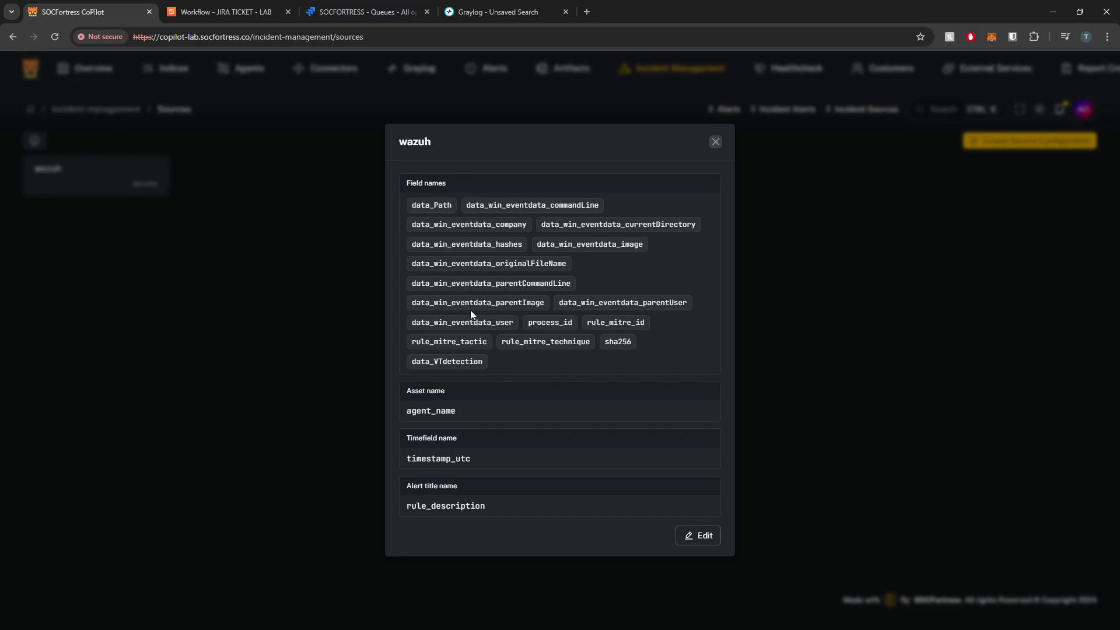
{"action": "left_click", "coordinate": [715, 143]}
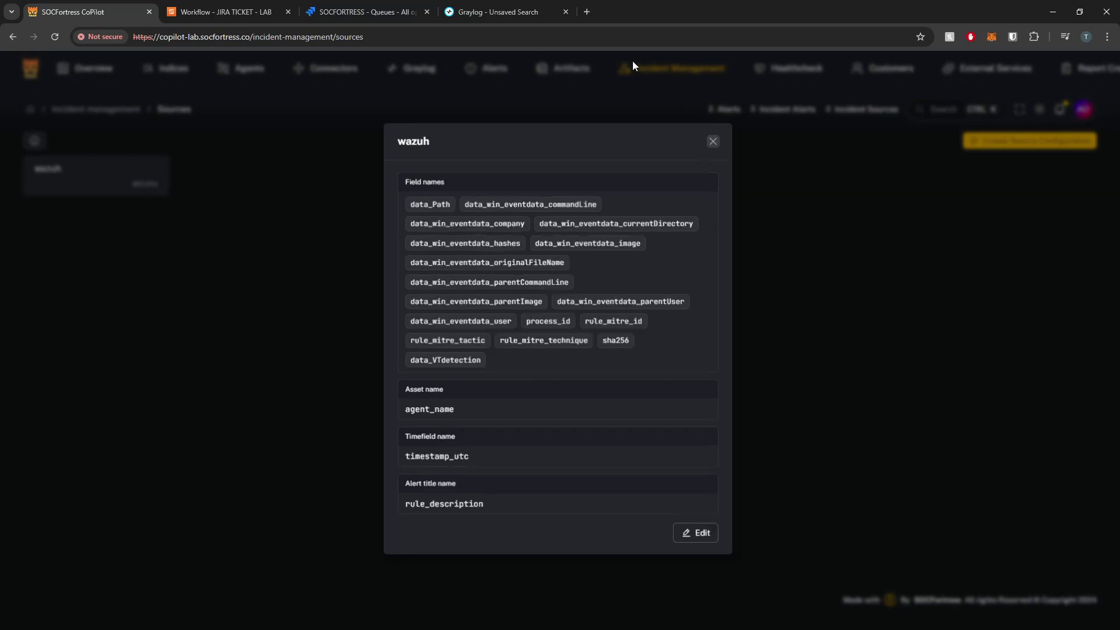
{"action": "mouse_move", "coordinate": [666, 68]}
{"action": "left_click", "coordinate": [663, 121]}
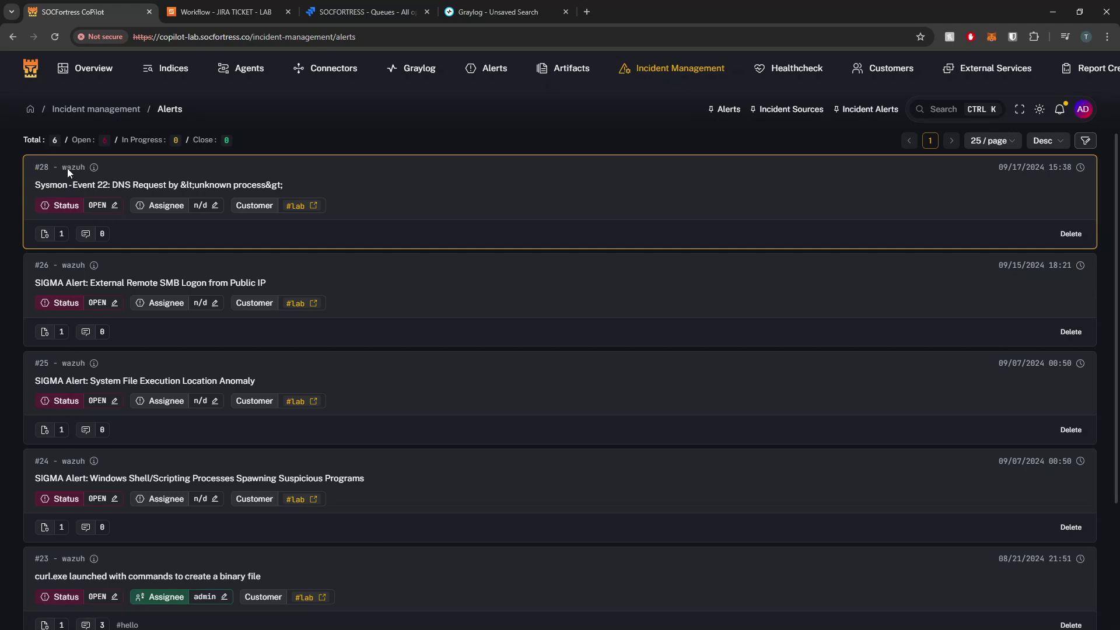
- Select the alert context JSON of alert #28's WIN-IVR9N7BDD9U asset, then return to JIRA TICKET - LAB
{"action": "left_click", "coordinate": [69, 166]}
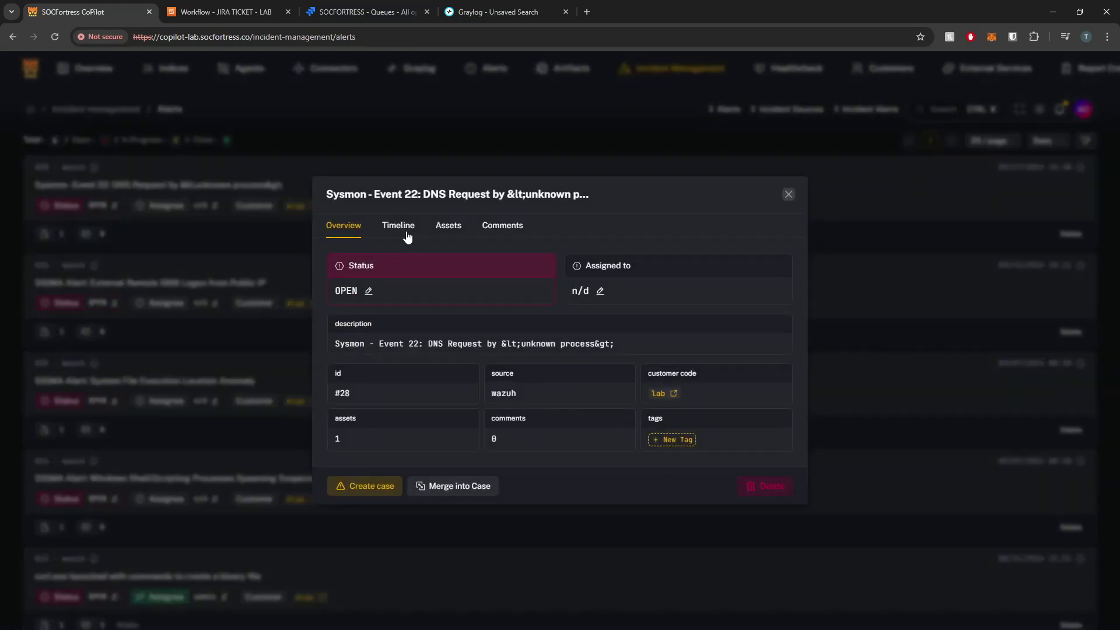
{"action": "left_click", "coordinate": [447, 226]}
{"action": "left_click", "coordinate": [447, 265]}
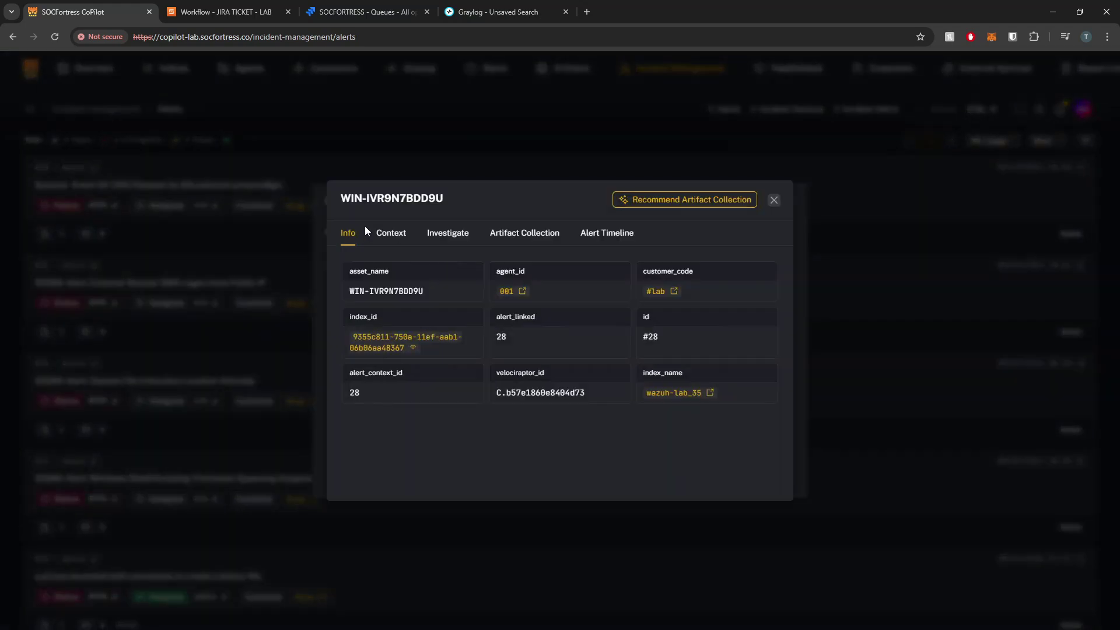
{"action": "left_click", "coordinate": [392, 235]}
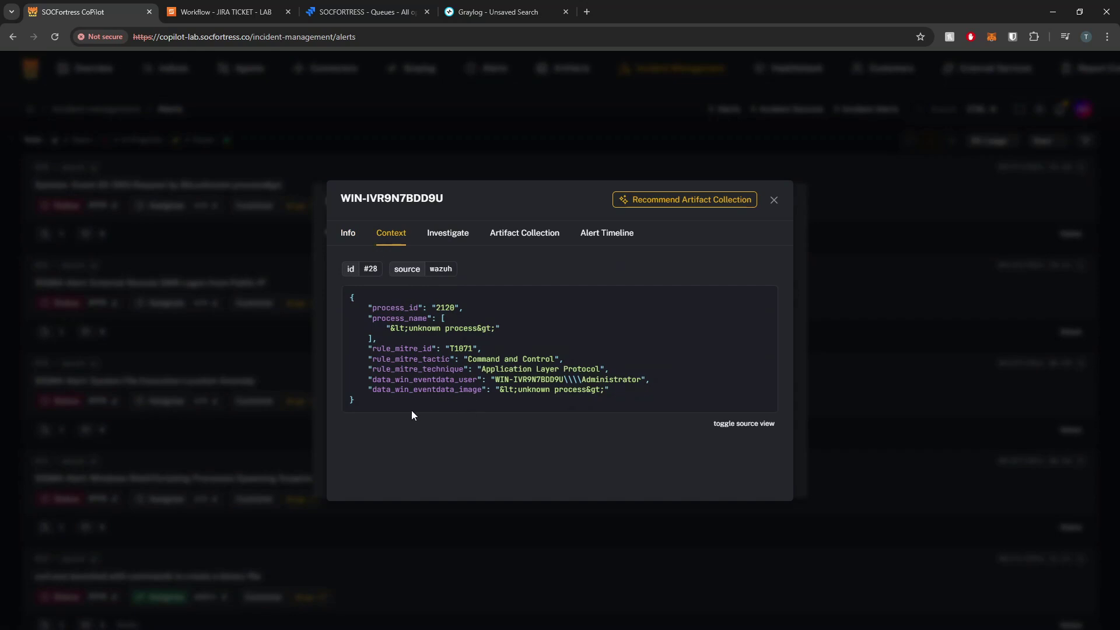
{"action": "left_click_drag", "start_coordinate": [389, 402], "coordinate": [354, 298]}
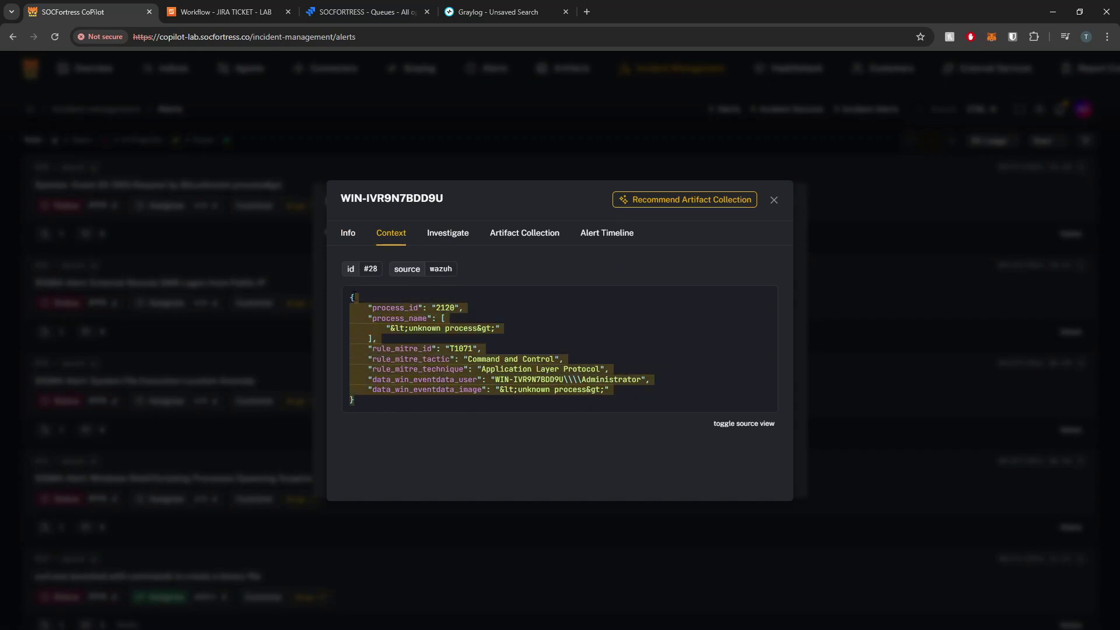
{"action": "left_click", "coordinate": [250, 5]}
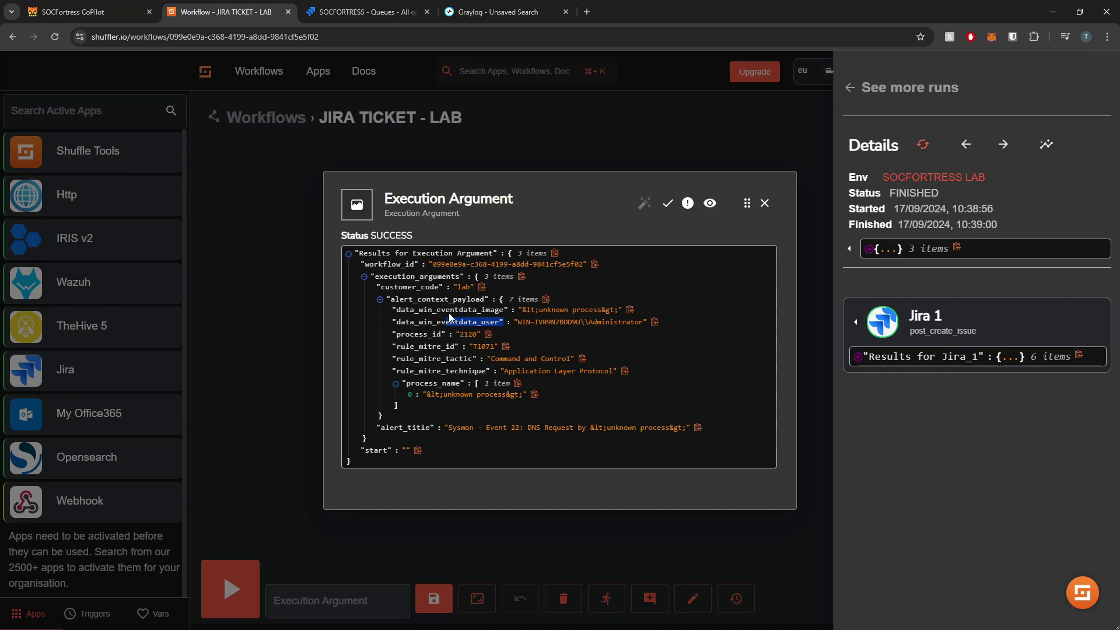
- Copy the JSON path of the data_win_eventdata_image value in the run's alert_context_payload
{"action": "left_click", "coordinate": [127, 5]}
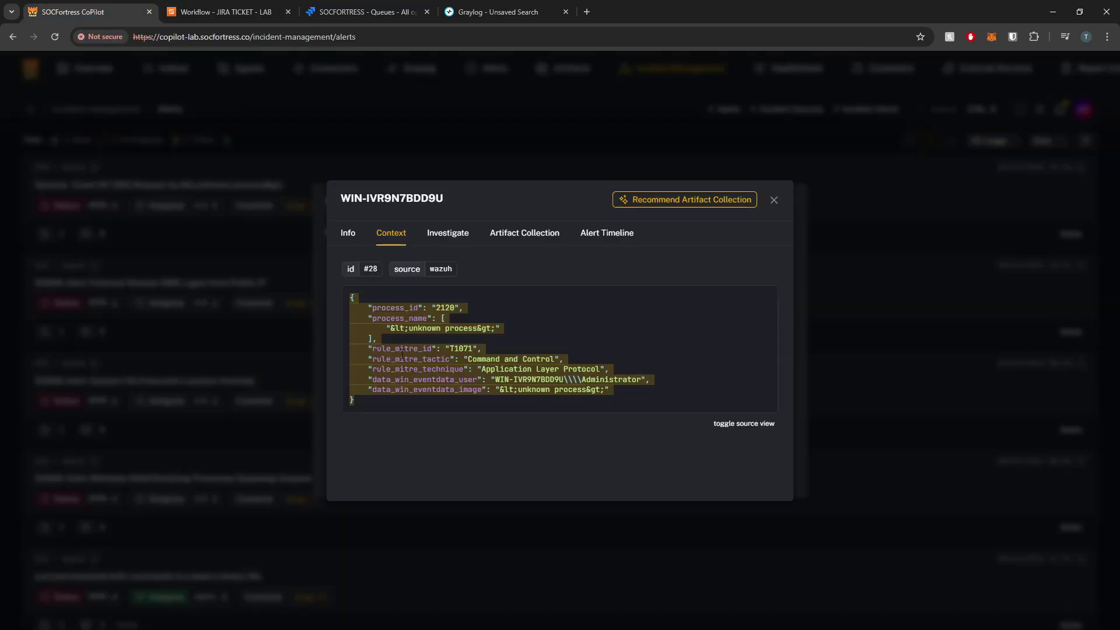
{"action": "left_click", "coordinate": [470, 361]}
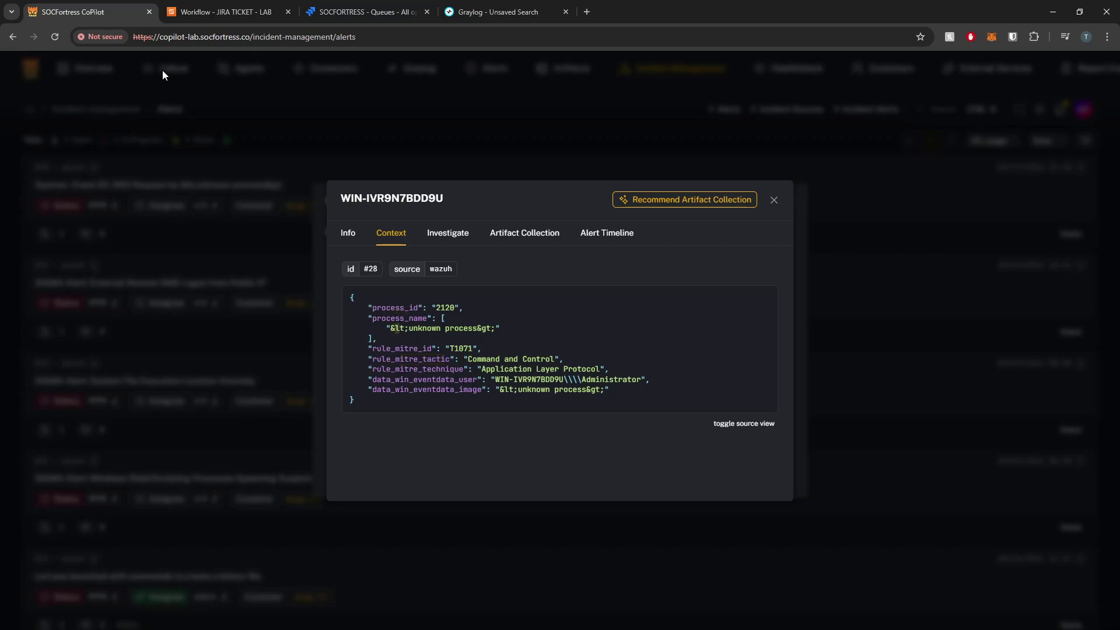
{"action": "left_click", "coordinate": [201, 13]}
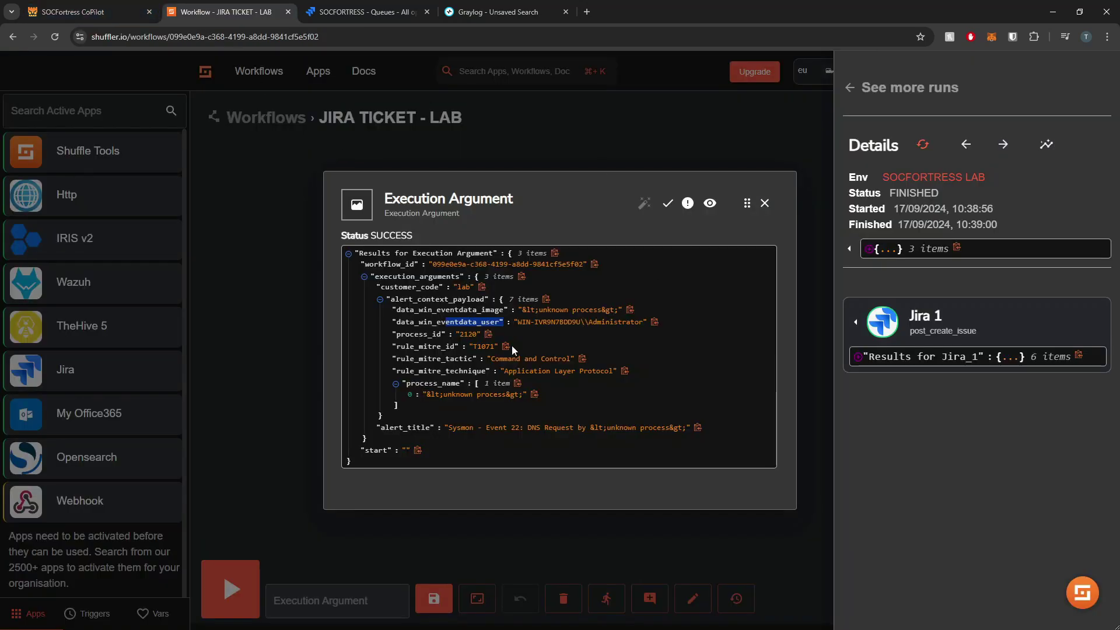
{"action": "left_click", "coordinate": [528, 307]}
{"action": "mouse_move", "coordinate": [610, 314]}
{"action": "left_mouse_down"}
{"action": "mouse_move", "coordinate": [623, 325]}
{"action": "mouse_move", "coordinate": [613, 312]}
{"action": "left_mouse_up"}
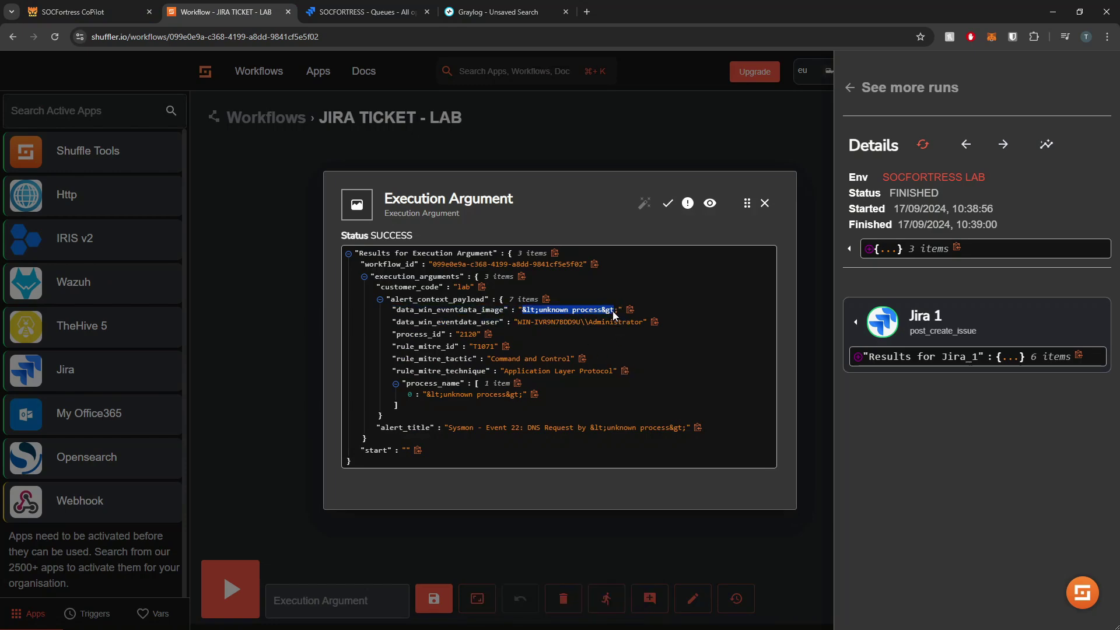
{"action": "key", "text": "ctrl+c"}
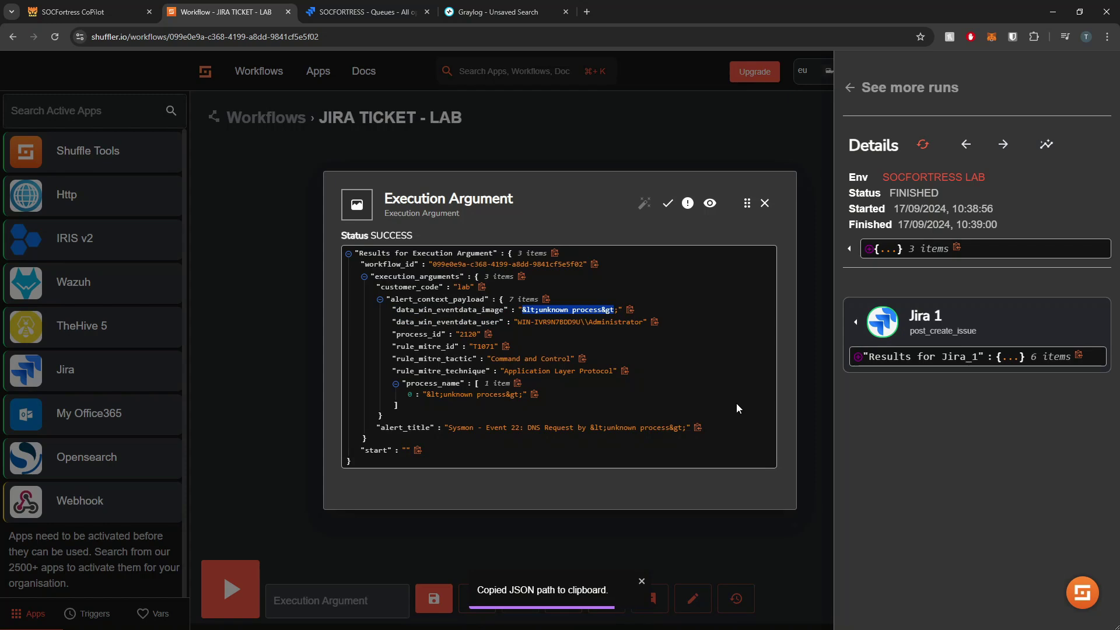
- Compare the alert_context_payload fields with CoPilot's context, highlighting lines from data_win_eventdata_user down
{"action": "left_click", "coordinate": [686, 382]}
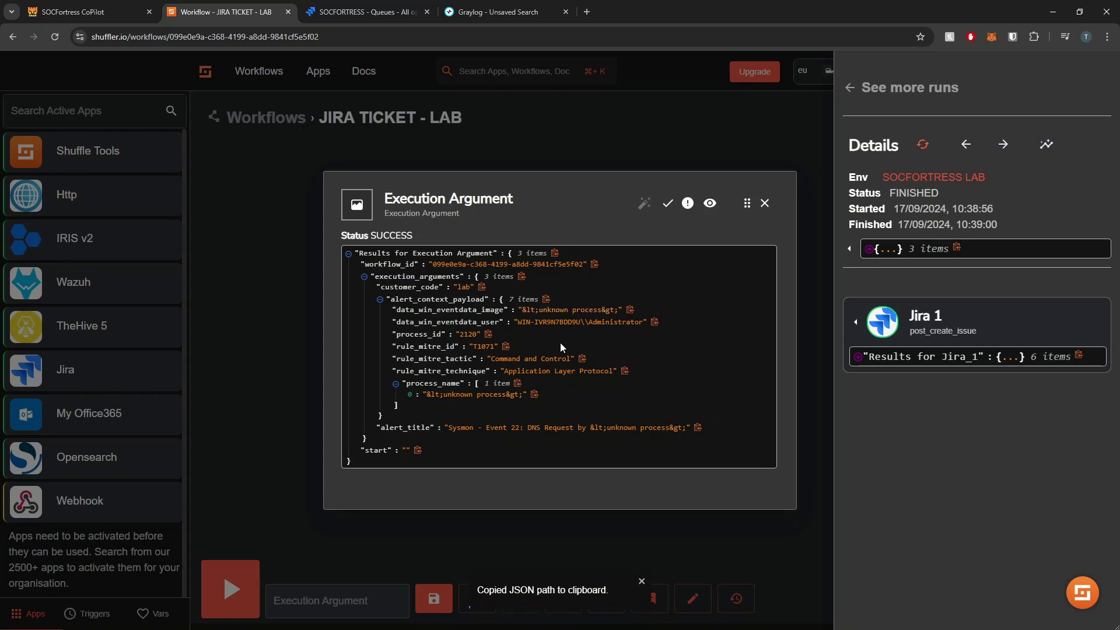
{"action": "left_click_drag", "start_coordinate": [395, 314], "coordinate": [556, 413]}
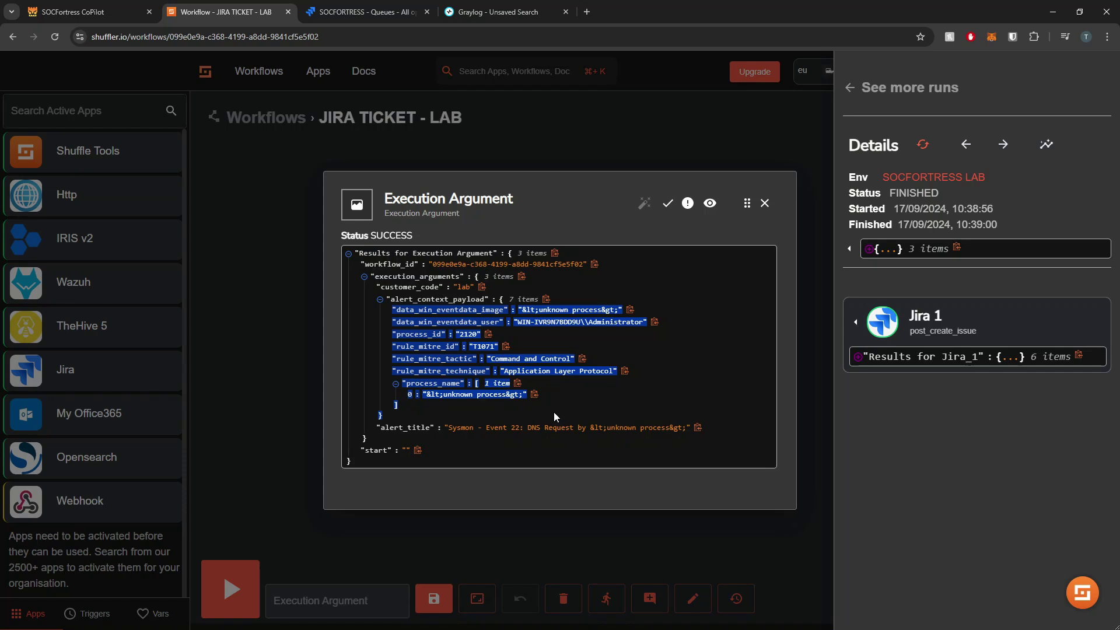
{"action": "key", "text": "ctrl+shift+Tab"}
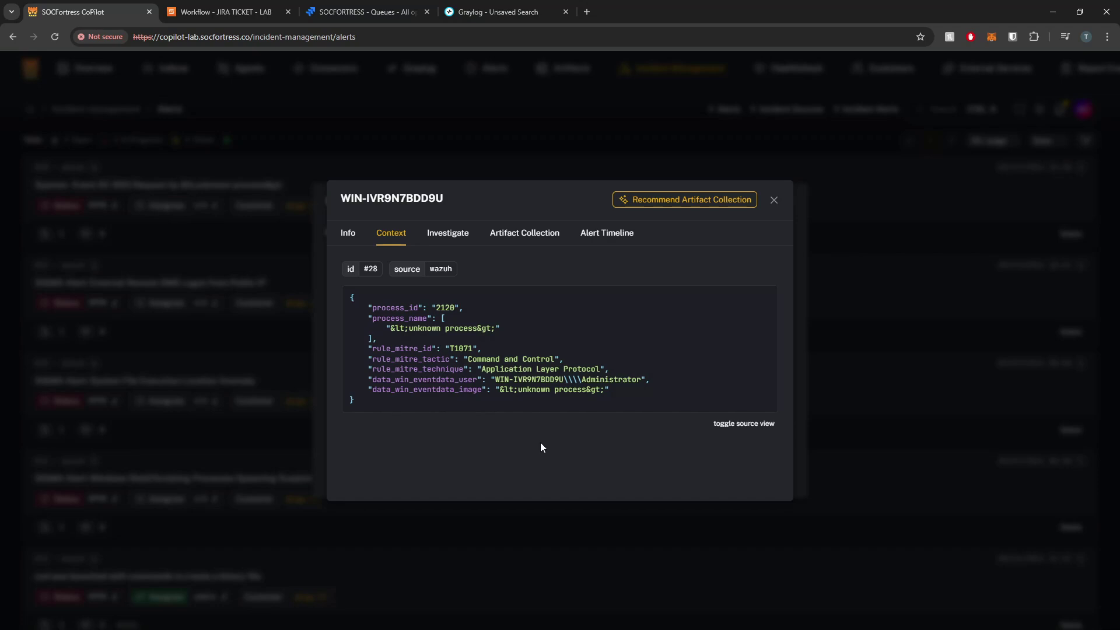
{"action": "left_click", "coordinate": [194, 6]}
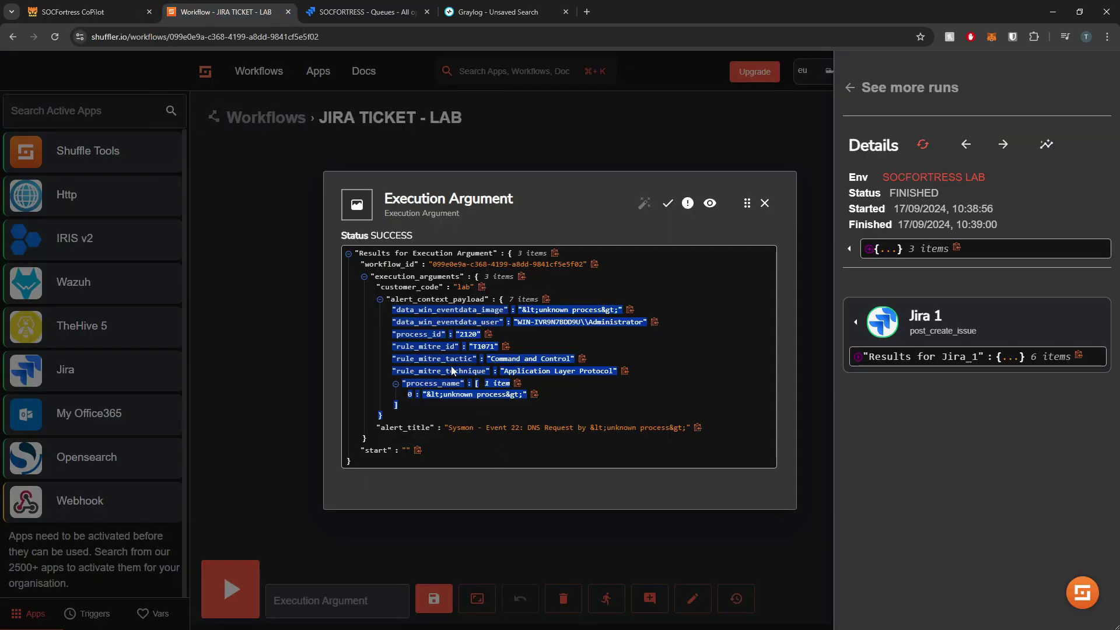
{"action": "left_click", "coordinate": [451, 369]}
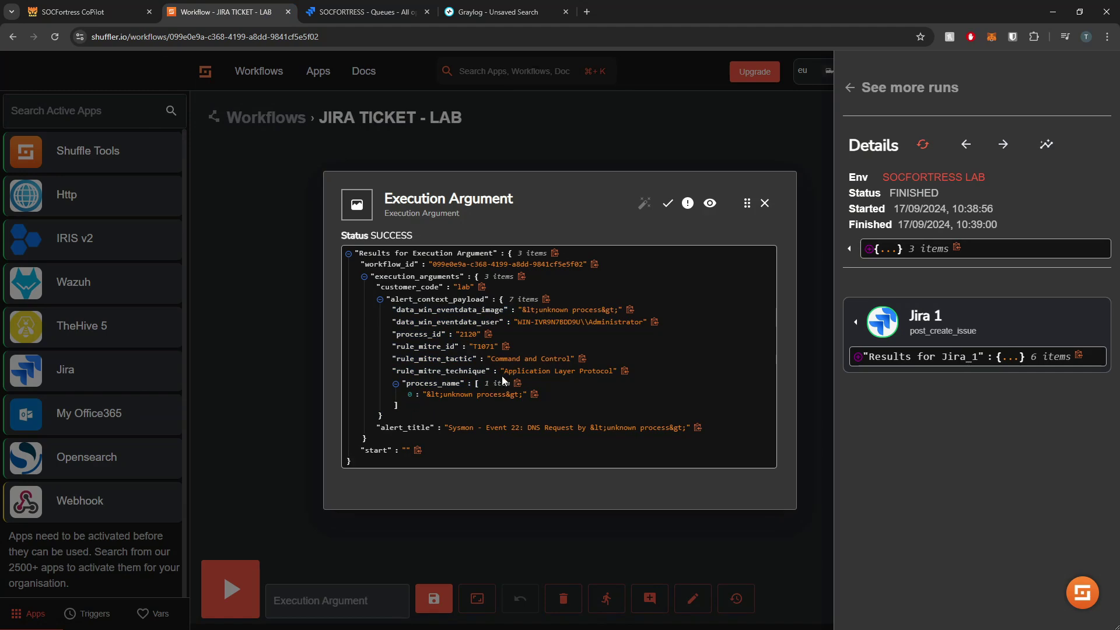
{"action": "left_click", "coordinate": [409, 298]}
{"action": "left_click", "coordinate": [407, 358]}
{"action": "left_click_drag", "start_coordinate": [399, 407], "coordinate": [393, 314]}
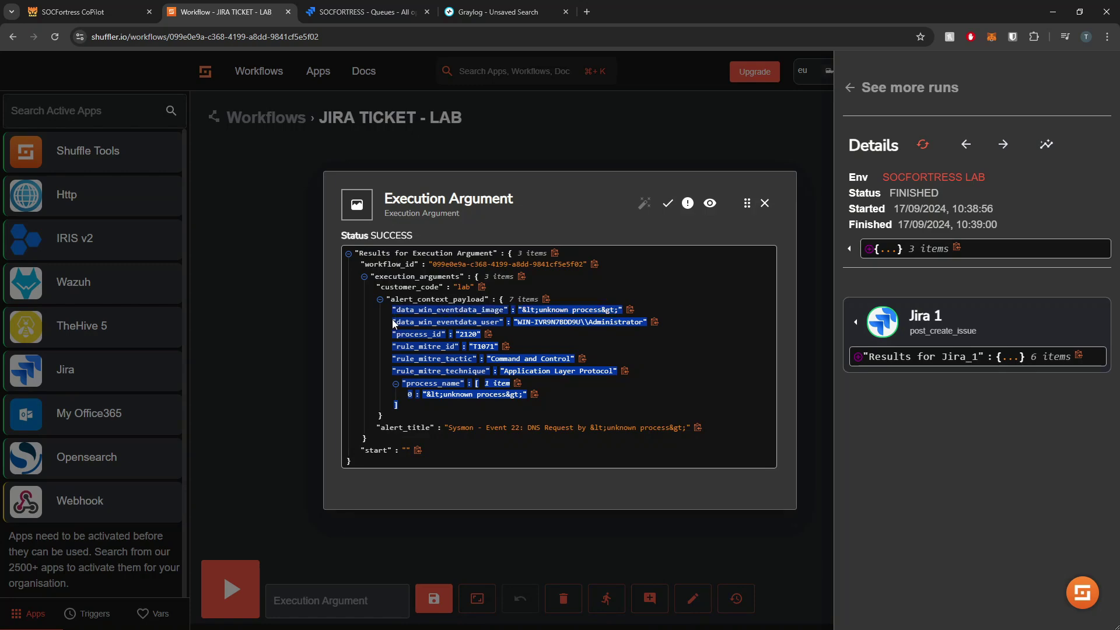